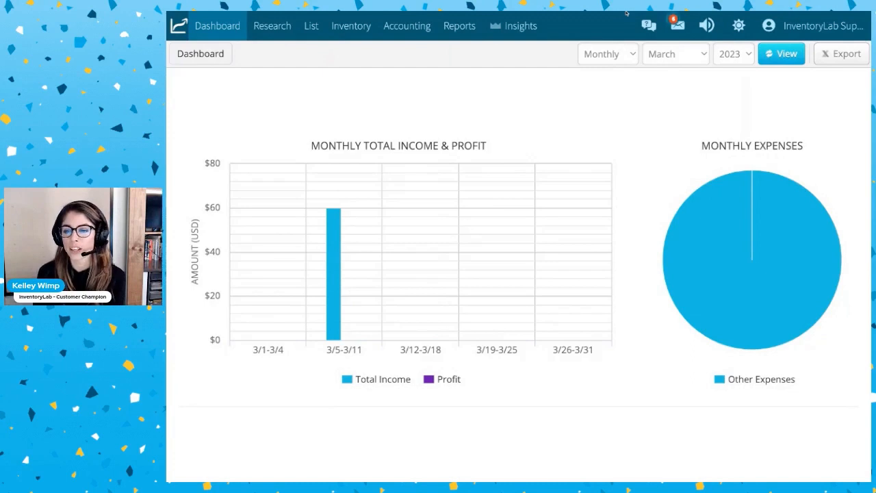
Open the My Account settings and review the plan, password and Amazon Account Binding sections.
left_click(822, 29)
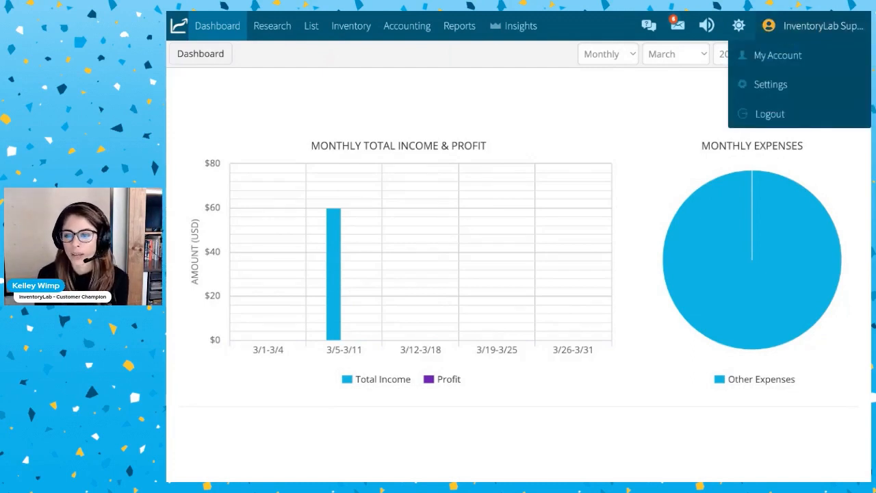
left_click(787, 58)
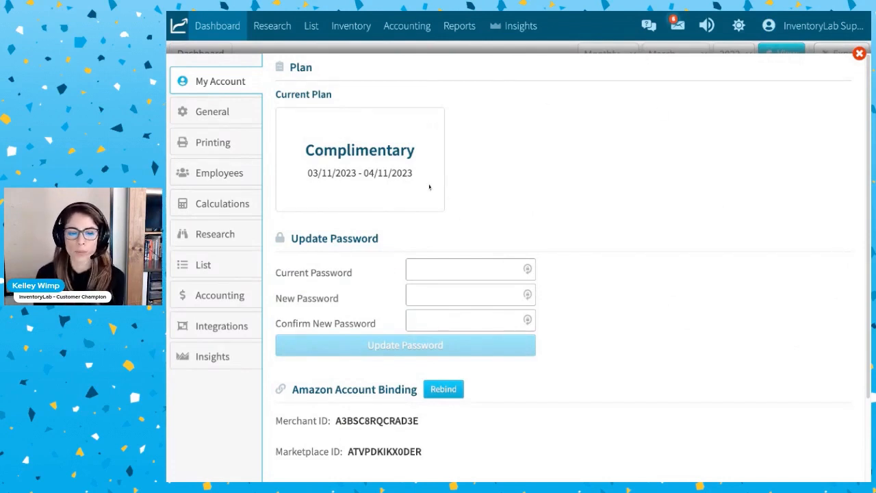
scroll(449, 197, "down", 1)
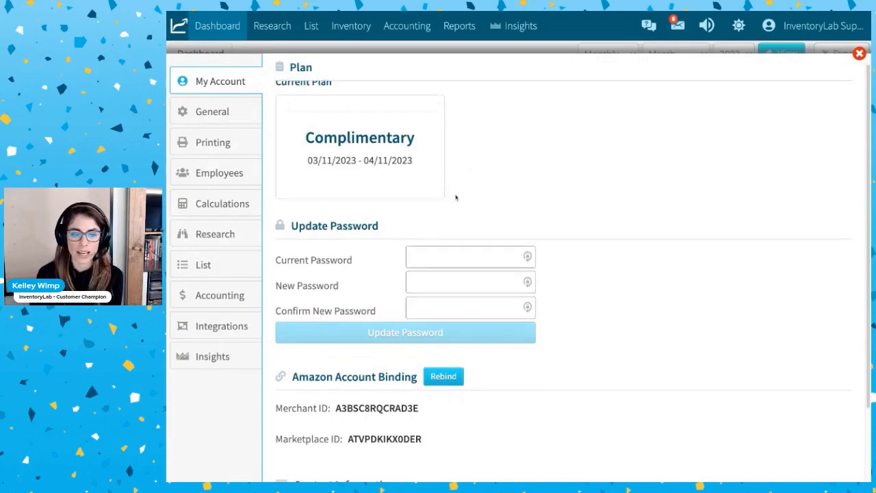
scroll(456, 196, "down", 3)
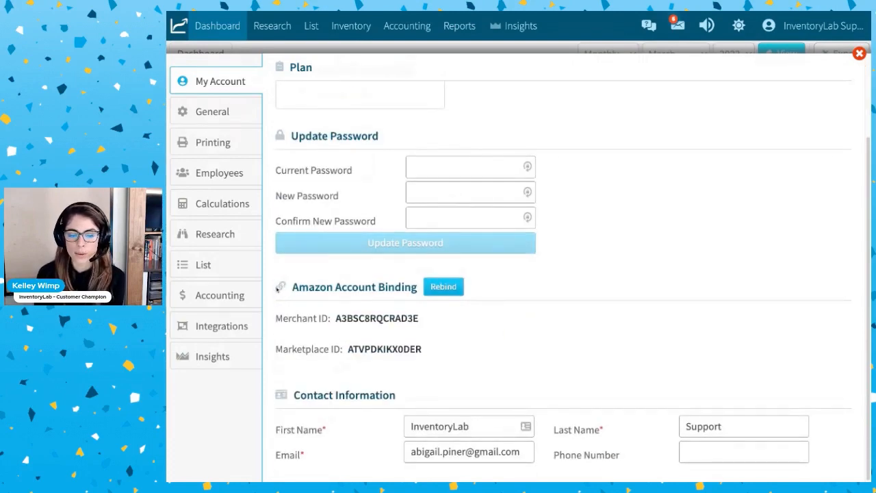
left_click_drag(293, 287, 418, 288)
left_click(481, 318)
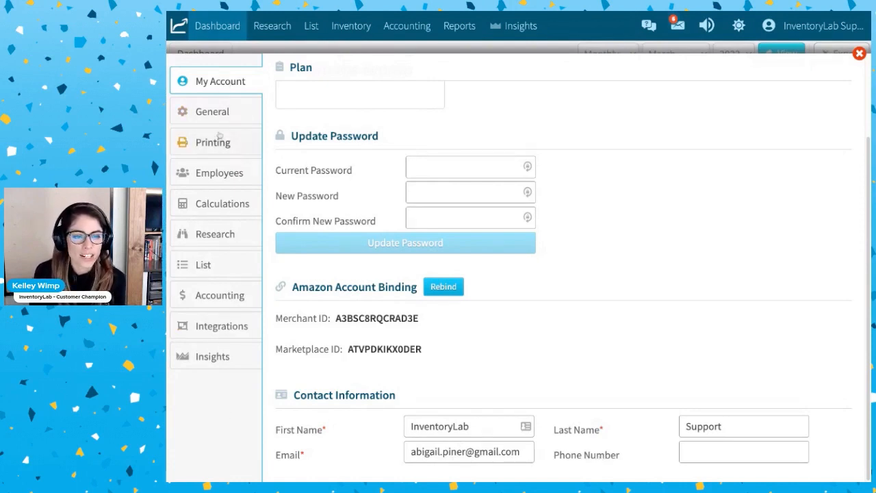
In the General settings, set the page shown after login to Reports.
left_click(213, 113)
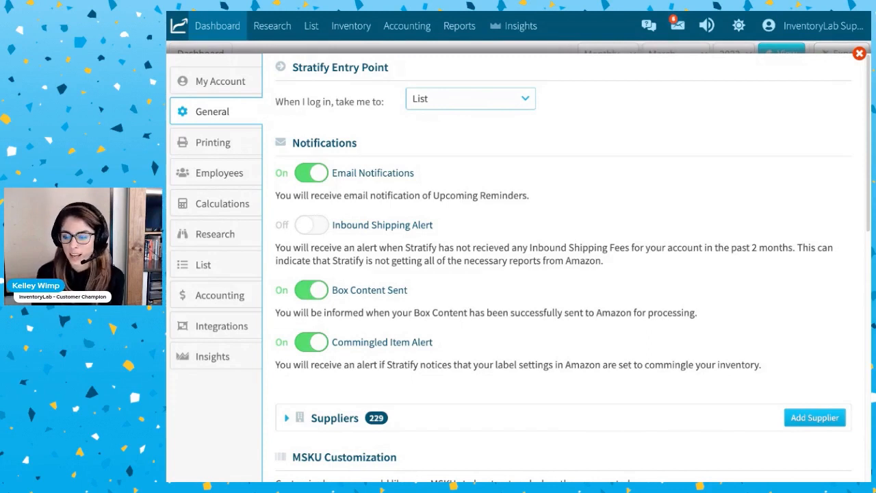
left_click(512, 99)
left_click(487, 151)
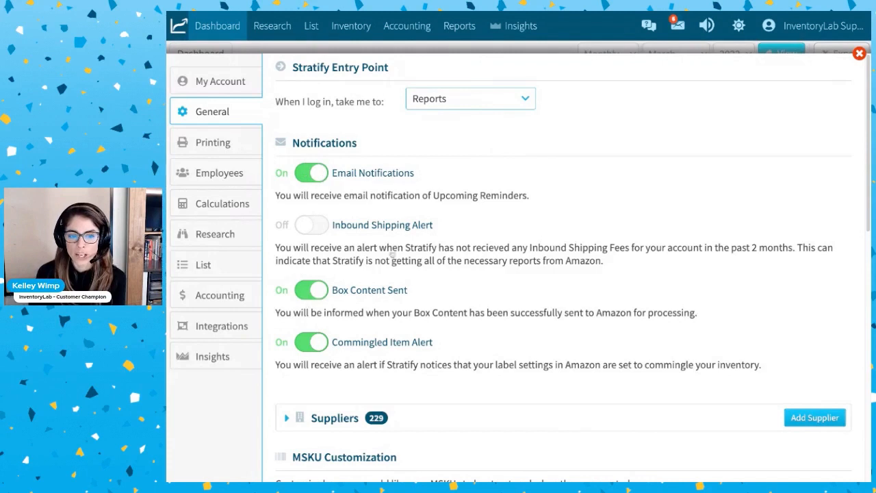
Switch the Email Notifications setting off and back on to try the toggle.
left_click(311, 175)
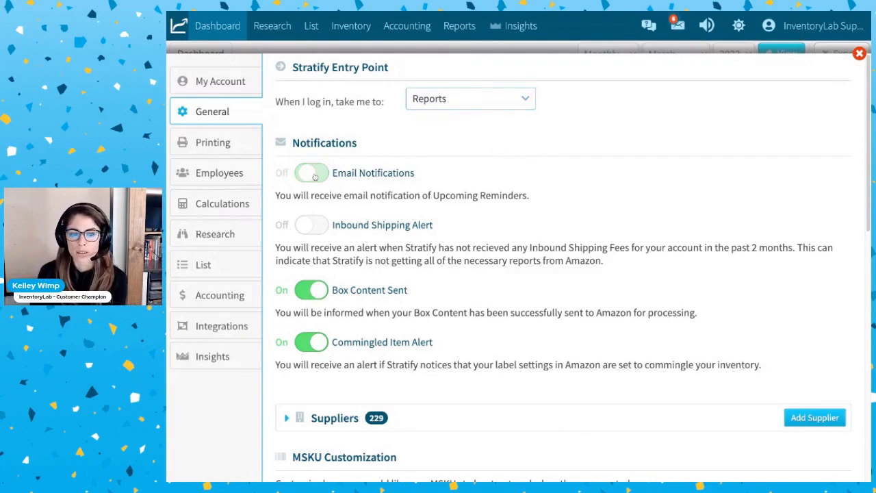
left_click(311, 177)
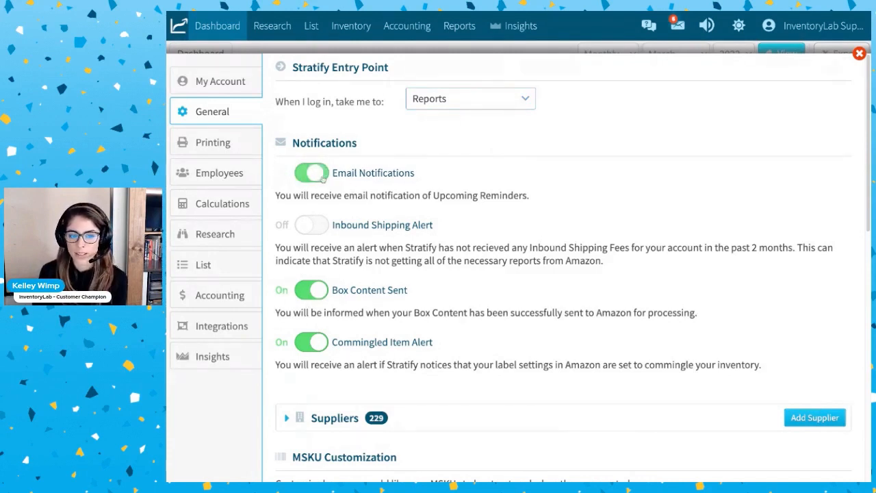
left_click(308, 180)
left_click(307, 180)
Turn the Box Content Sent notification off and back on.
scroll(380, 209, "down", 1)
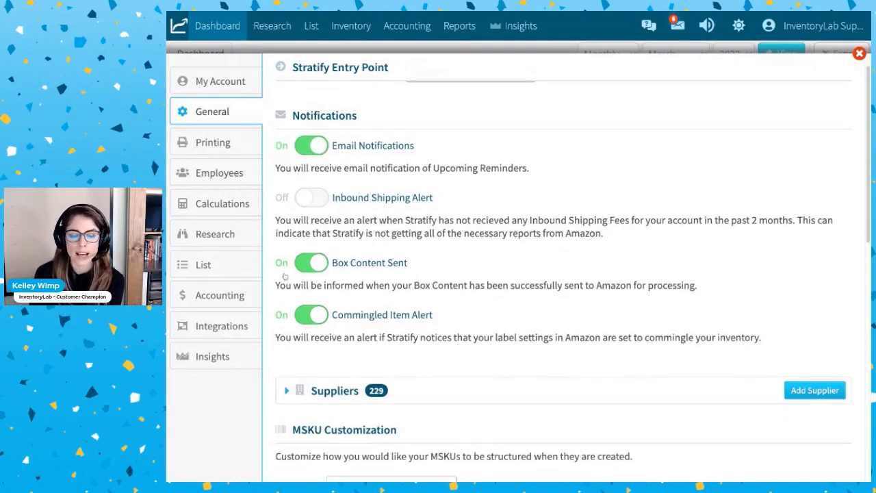
left_click_drag(419, 267, 322, 270)
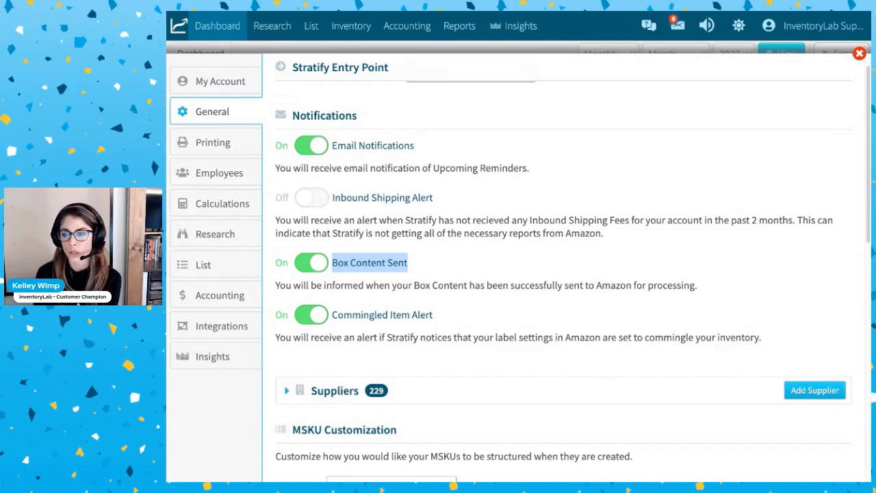
left_click(318, 268)
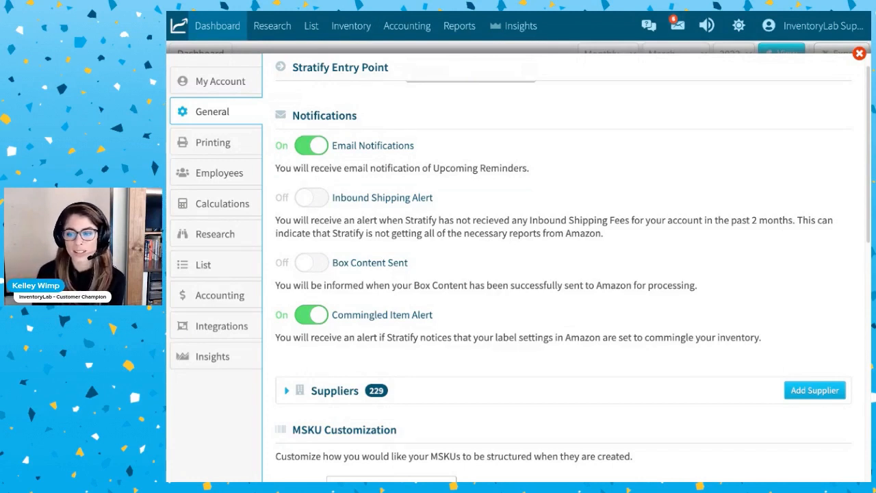
left_click(312, 267)
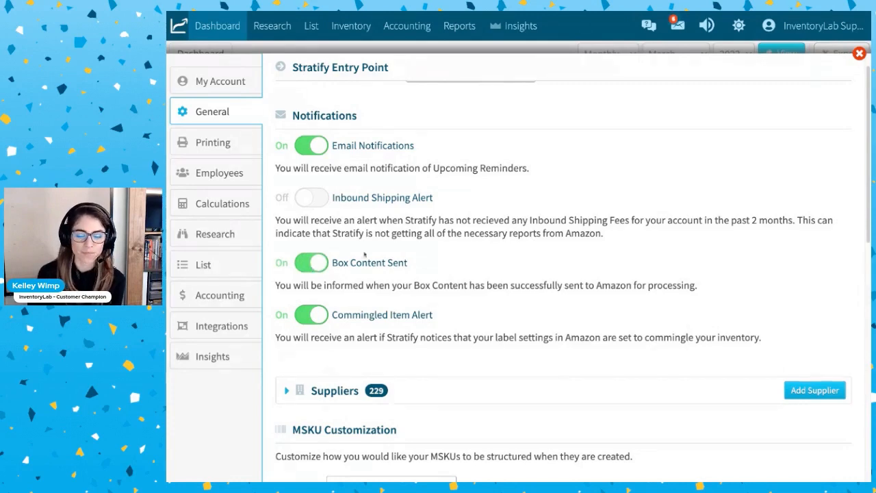
Expand the Suppliers list and rename the supplier Walmart - AJP as Walmart - AJP2.
scroll(365, 255, "down", 5)
scroll(367, 252, "down", 2)
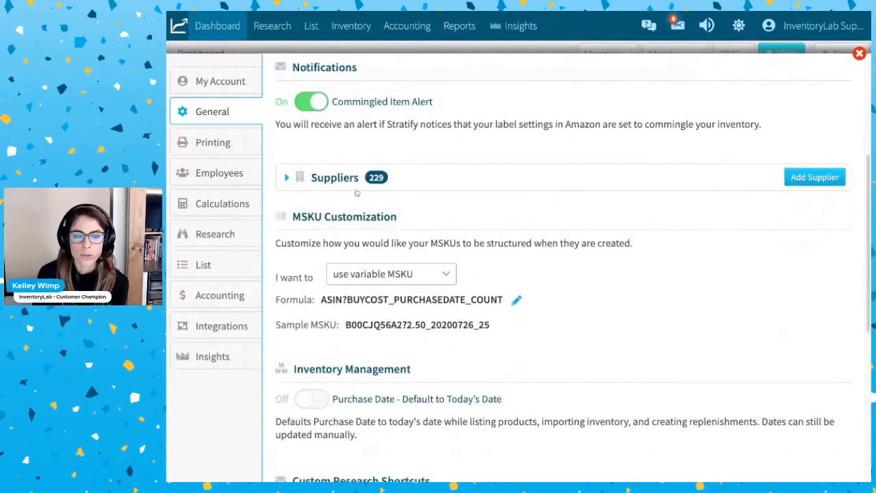
scroll(355, 190, "down", 1)
scroll(352, 202, "down", 1)
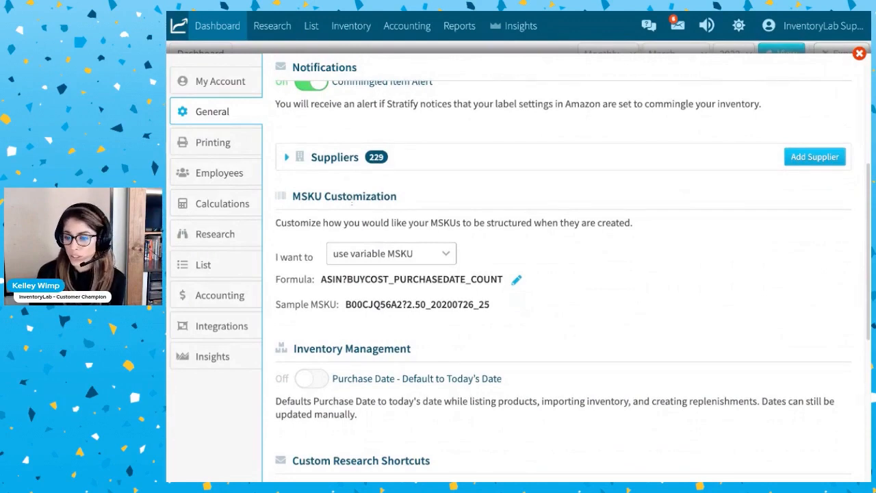
scroll(351, 201, "down", 1)
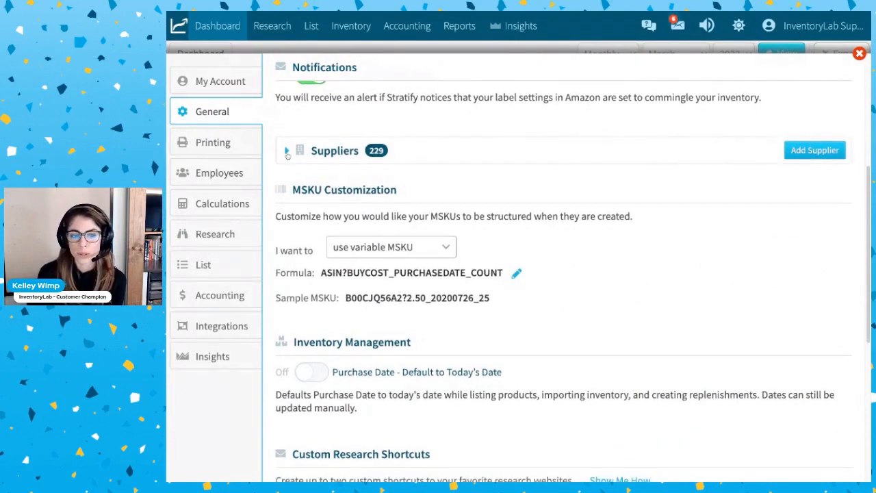
left_click(287, 151)
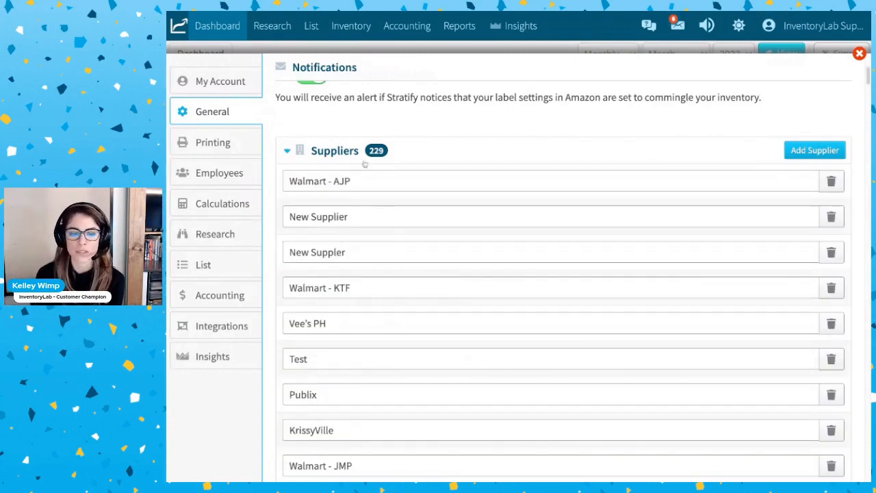
left_click(433, 185)
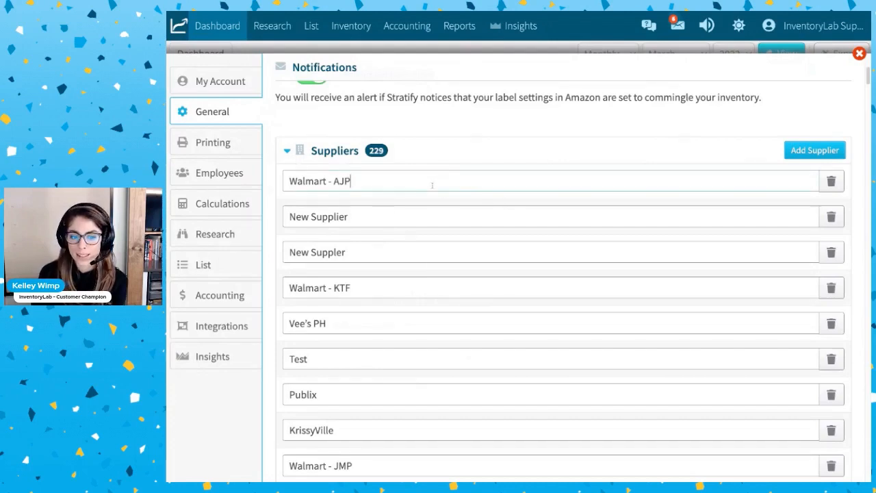
type("2")
Delete the supplier named New Supplier from the Suppliers list and confirm the removal.
left_click(462, 216)
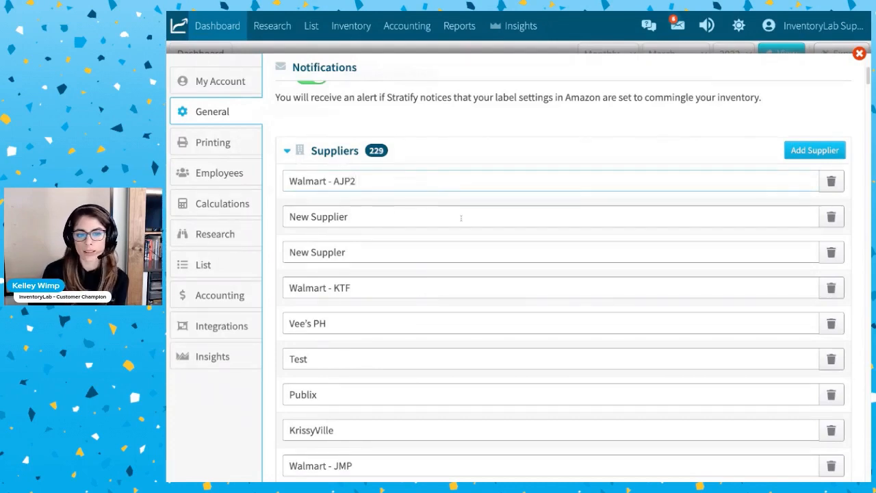
left_click(831, 217)
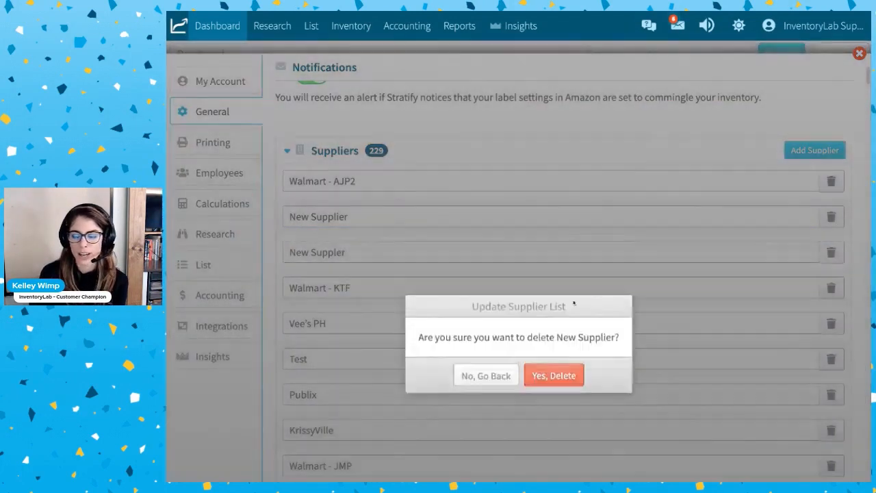
left_click(574, 300)
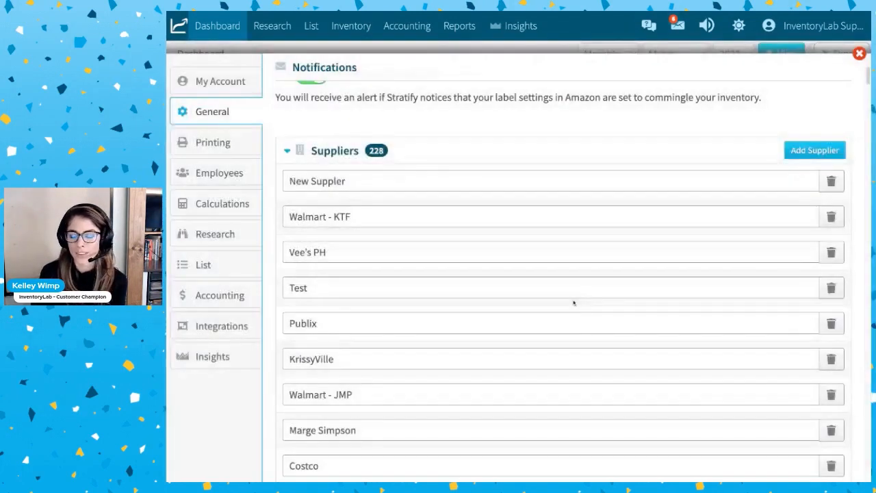
Open the form for adding a supplier, cancel it without a name, and collapse the Suppliers list.
left_click(815, 155)
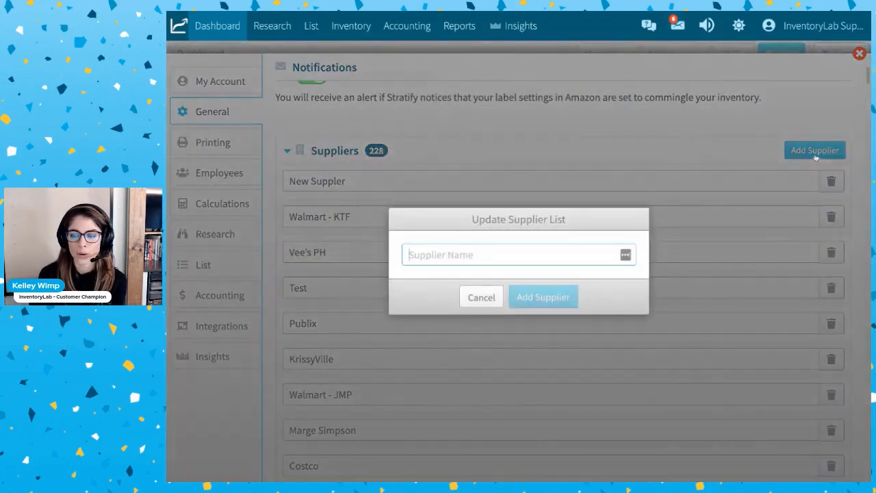
left_click(482, 297)
left_click(286, 153)
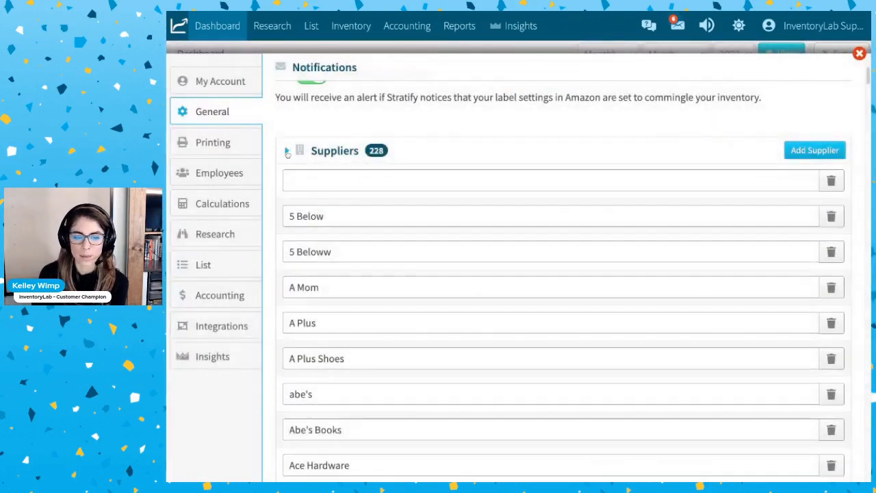
Set the MSKU Customization to Let IL create my MSKU and look at the sample MSKU.
scroll(481, 237, "down", 1)
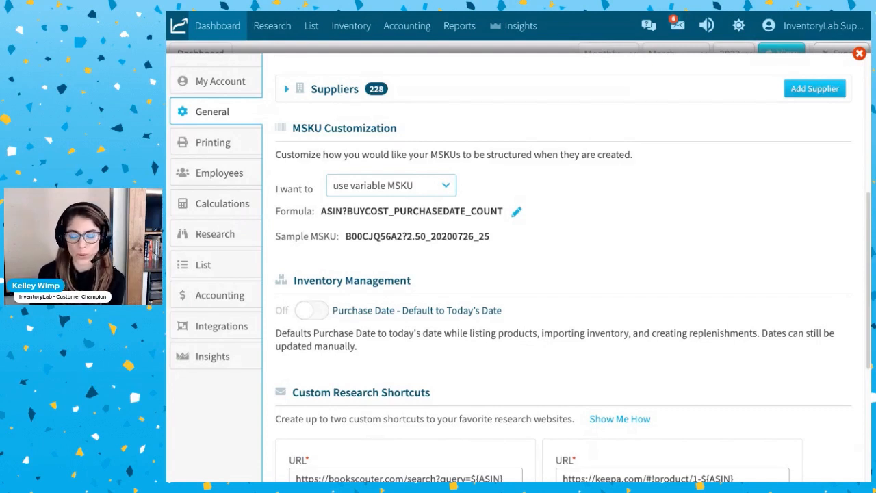
left_click(426, 189)
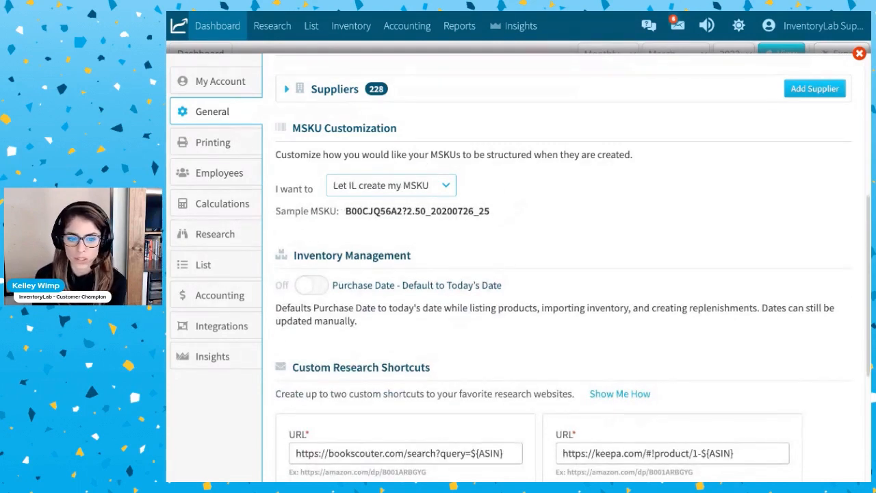
double_click(412, 216)
Set the MSKU Customization to use set MSKU prefix and examine the prefix and the number ending in the sample MSKU.
left_click(379, 232)
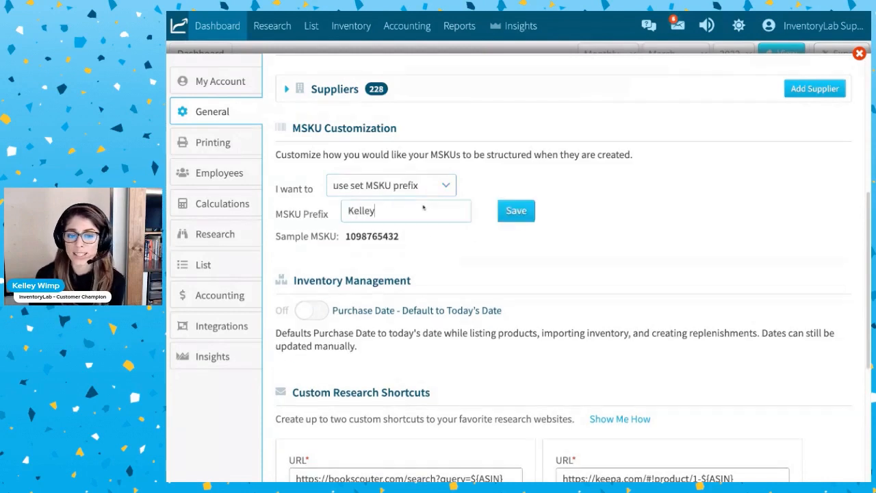
double_click(388, 212)
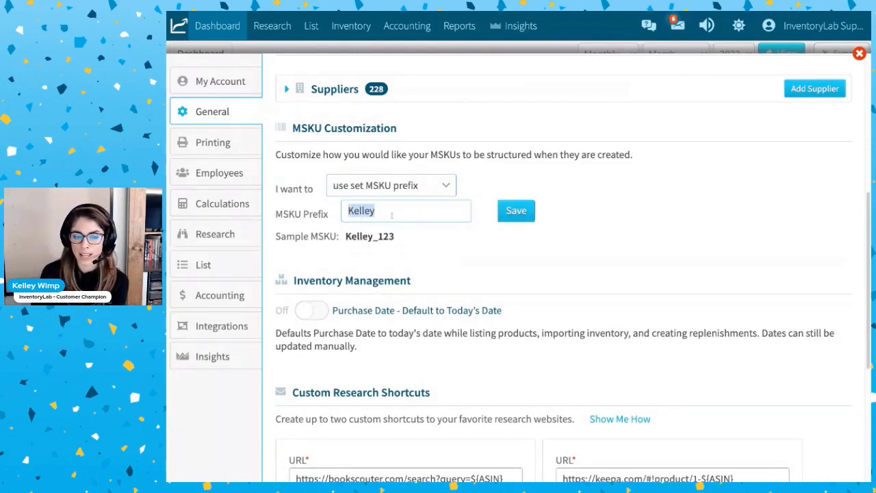
left_click(393, 217)
left_click_drag(344, 240, 379, 240)
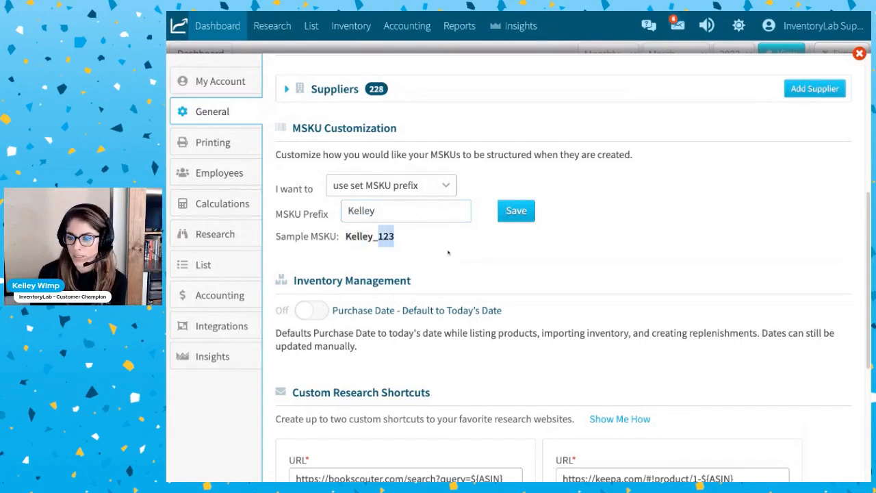
left_click(445, 227)
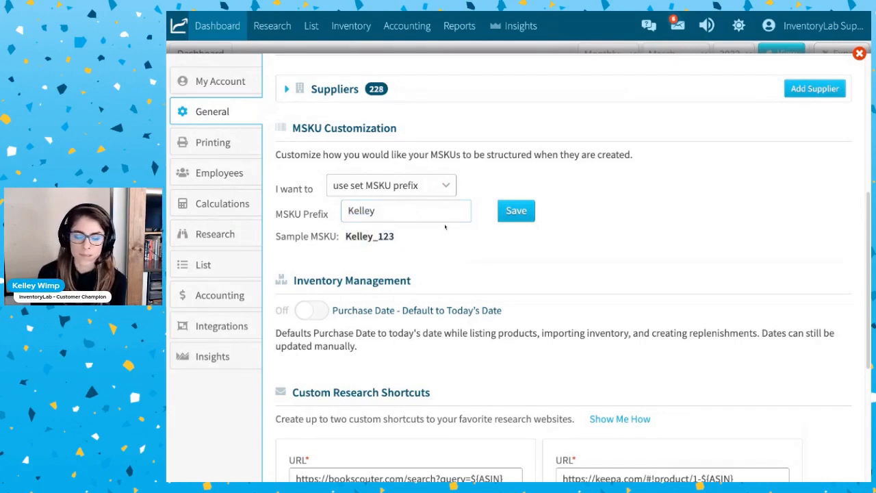
Set the MSKU Customization to use variable MSKU and reorder its formula options to PURCHASEDATE, BUYCOST, ASIN.
left_click(426, 189)
left_click(421, 211)
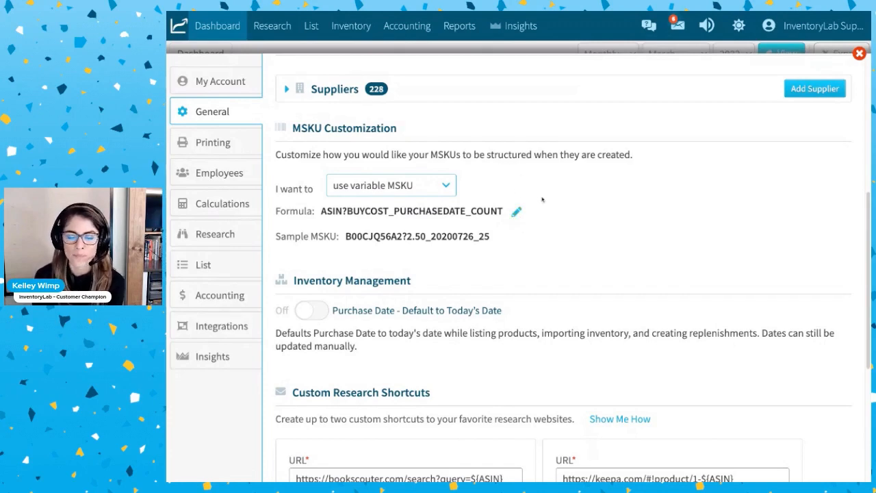
left_click(517, 214)
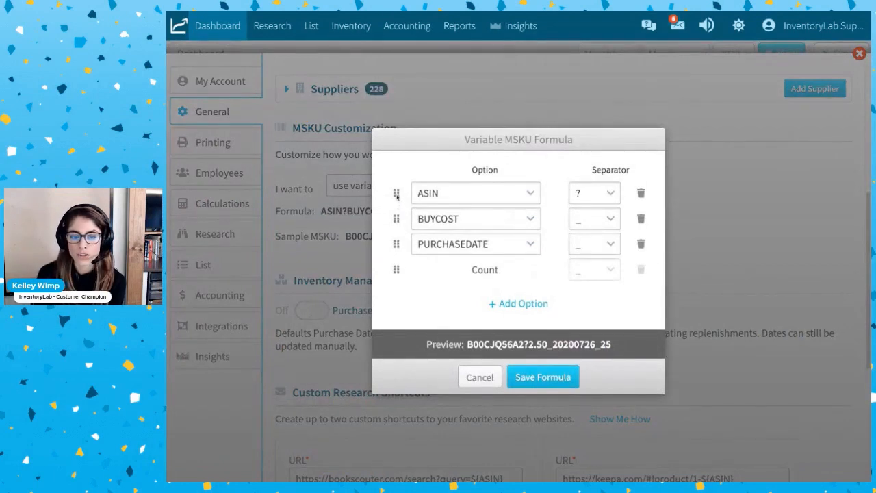
left_click_drag(396, 194, 397, 220)
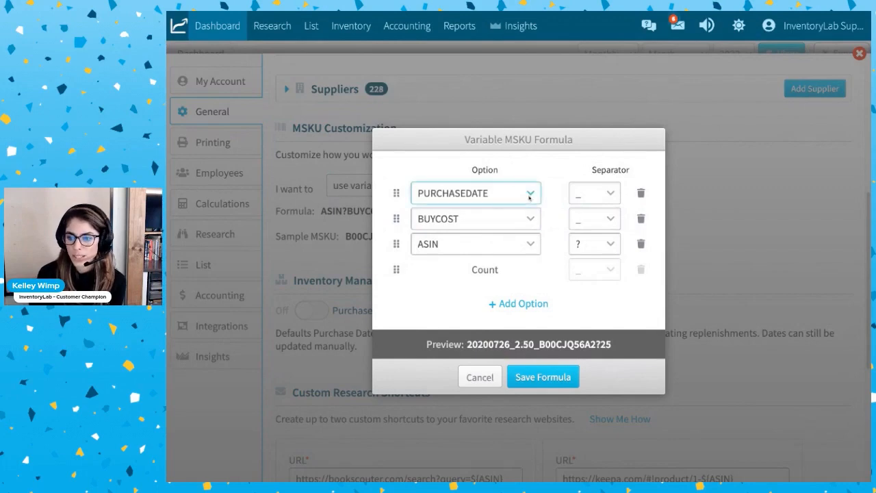
Change the second formula option to CONDITION and the third to BUYCOST, keeping PURCHASEDATE first.
left_click(529, 196)
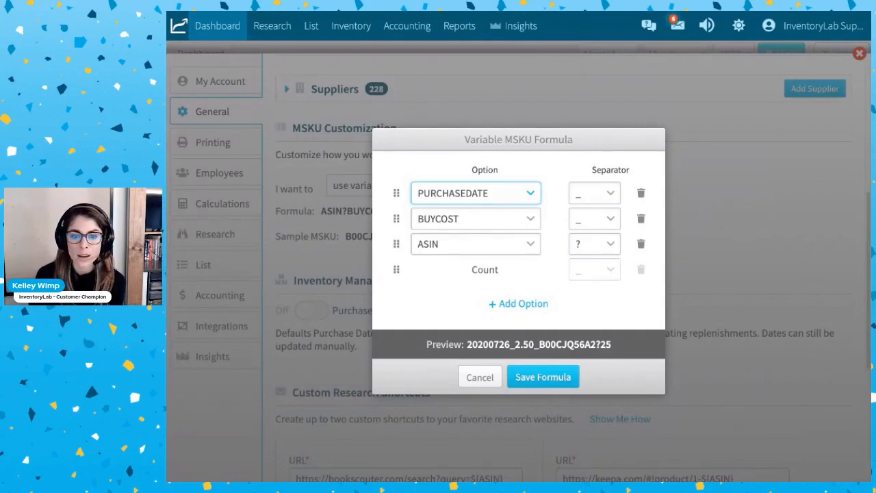
left_click(486, 220)
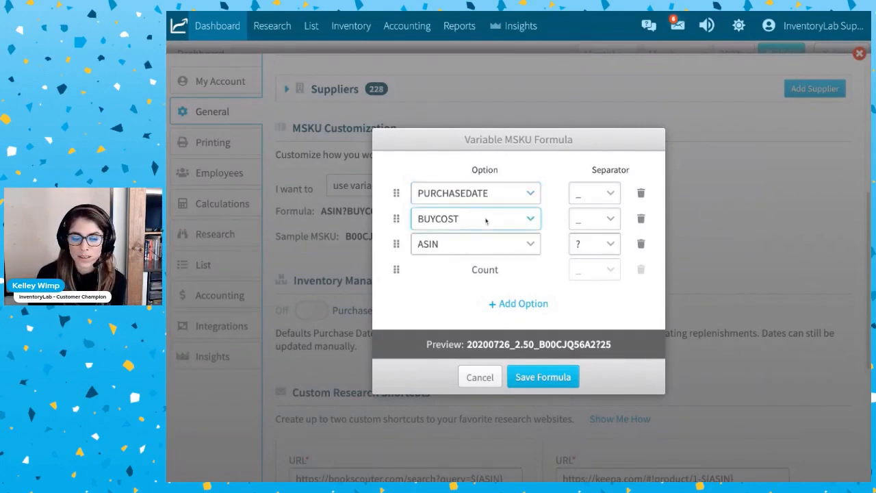
left_click(480, 246)
left_click(479, 245)
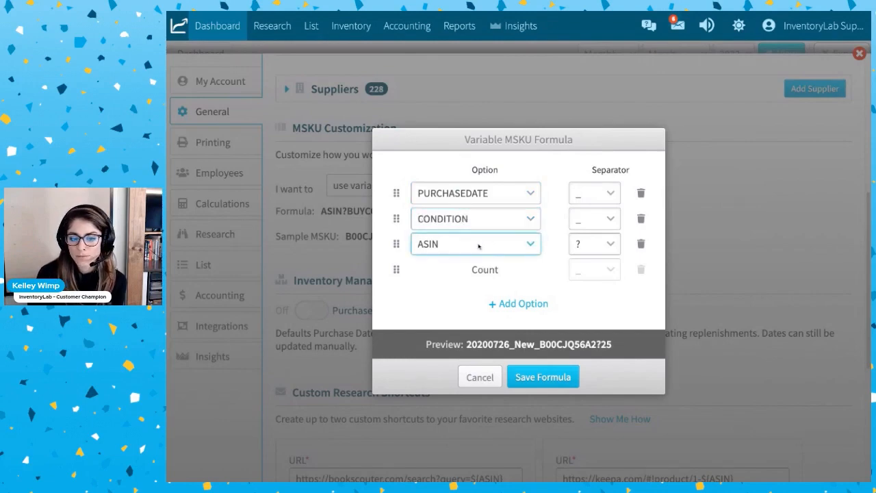
left_click(478, 264)
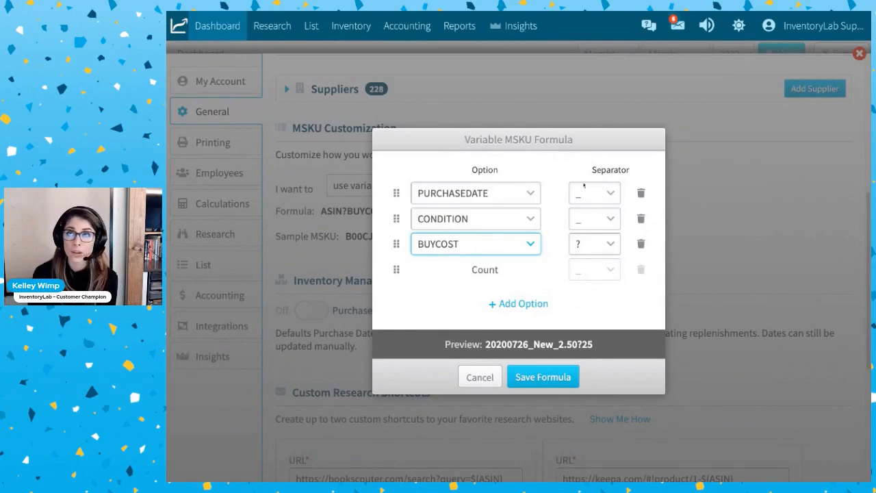
Set the separator after BUYCOST to a period and the one after PURCHASEDATE to a space.
left_click(623, 190)
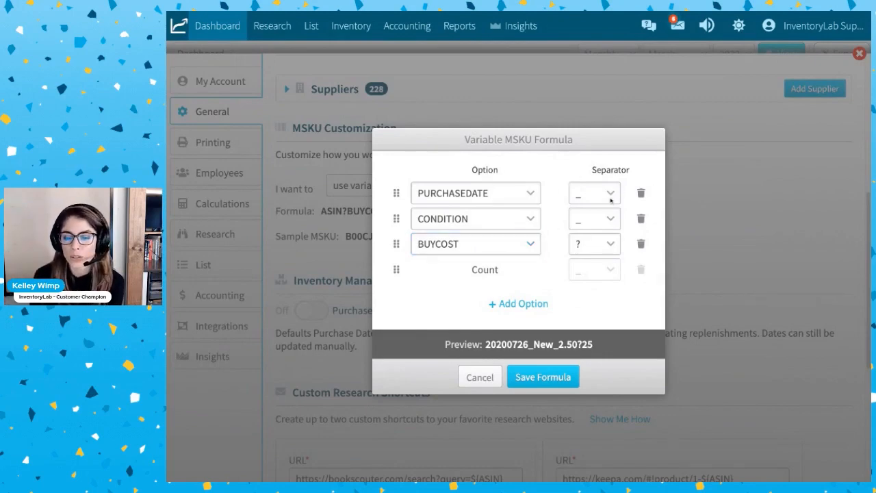
left_click(612, 250)
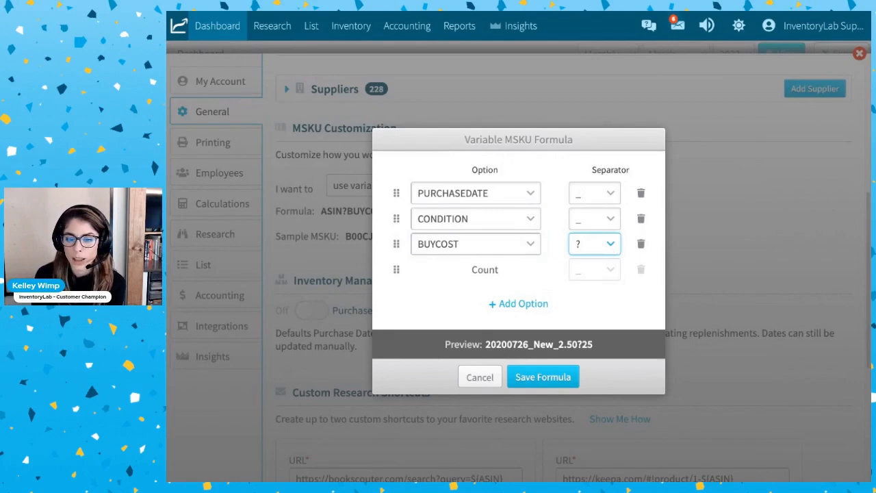
key("period")
left_click(614, 221)
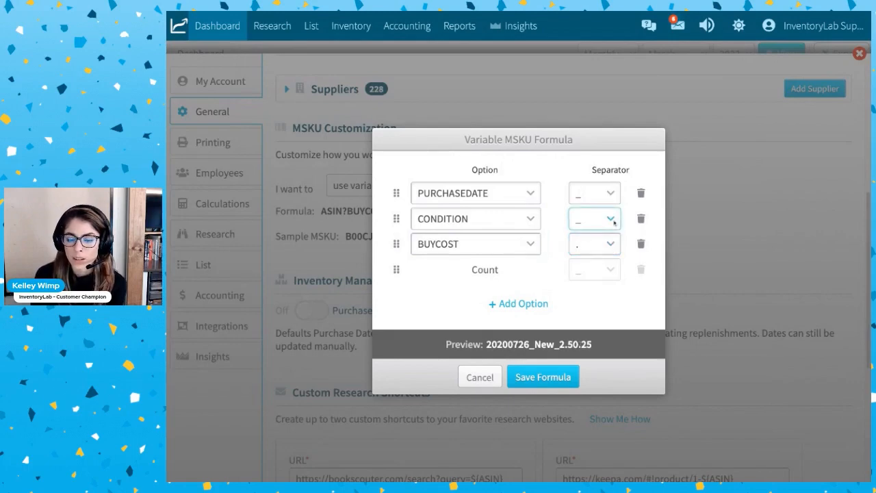
left_click(611, 194)
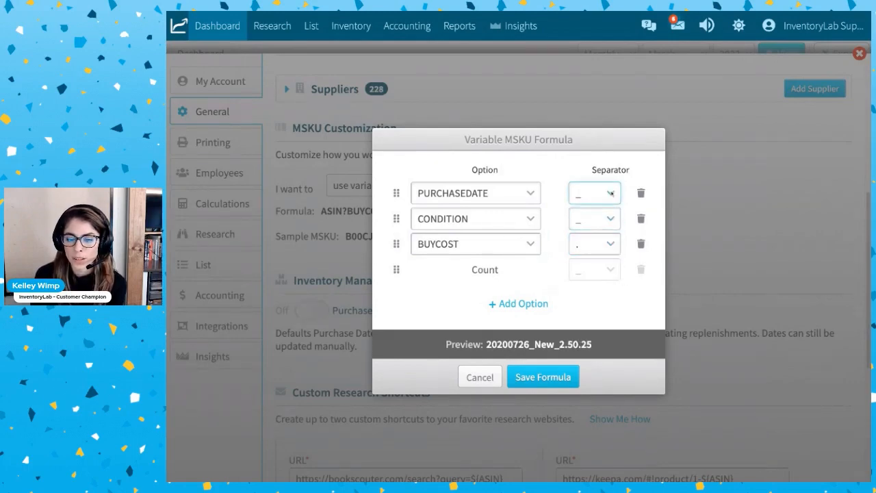
key("space")
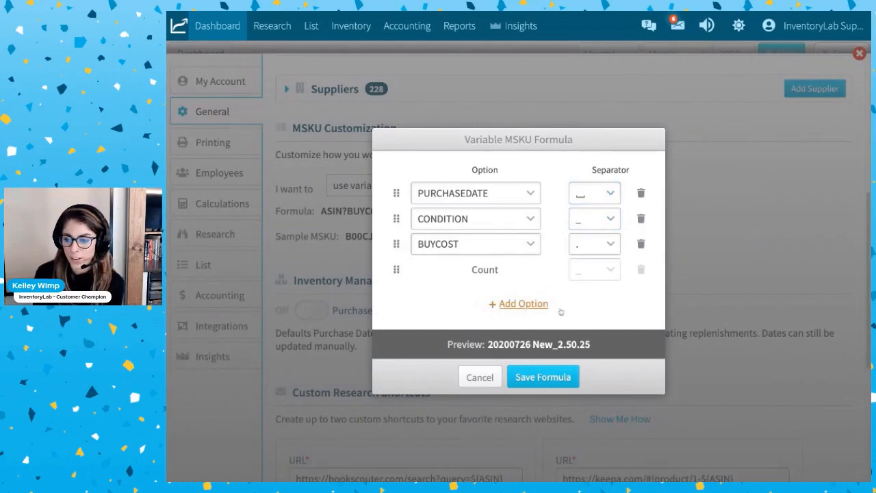
Check the MSKU preview, reorder the formula options to BUYCOST, PURCHASEDATE, CONDITION, and save the formula.
triple_click(448, 345)
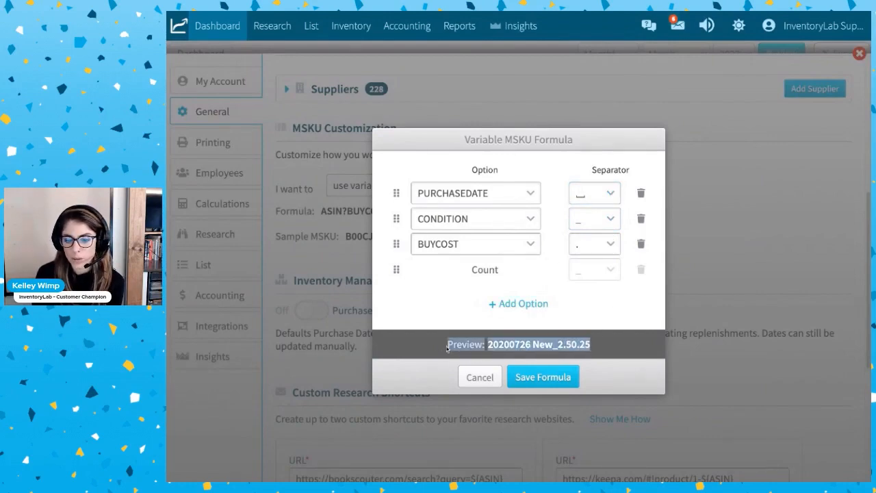
left_click(604, 348)
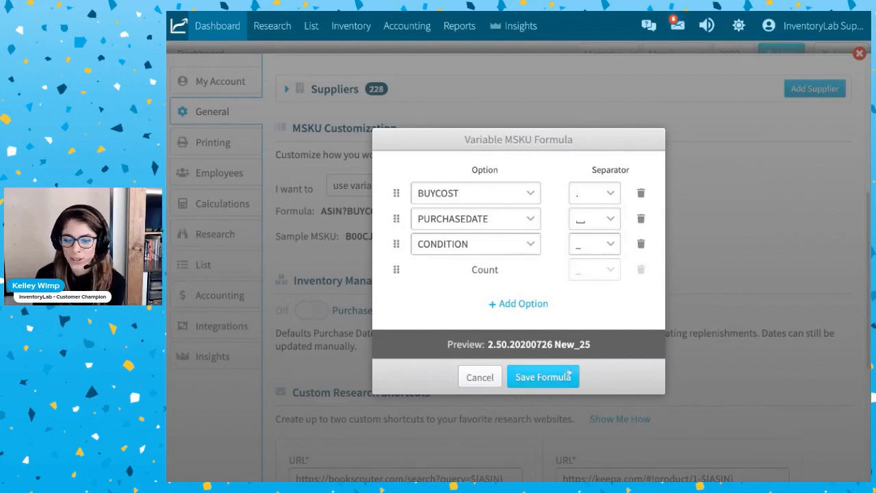
left_click(556, 377)
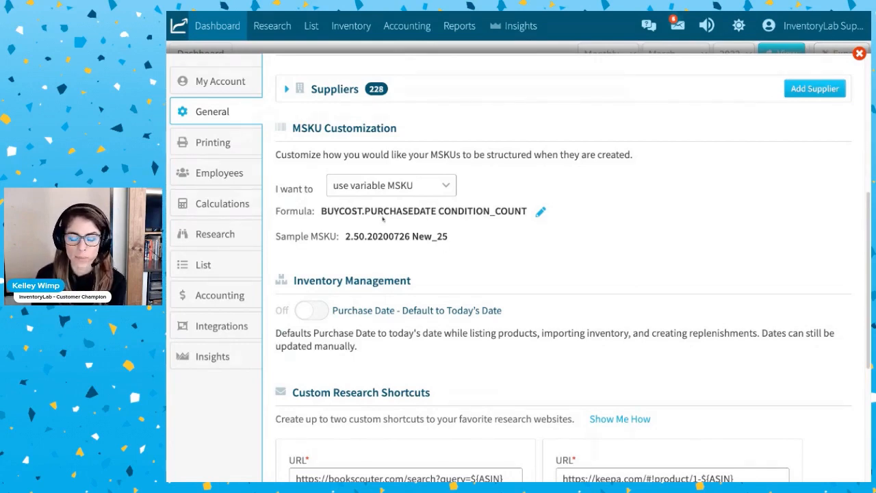
Turn on Purchase Date - Default to Today's Date under Inventory Management.
scroll(470, 250, "down", 3)
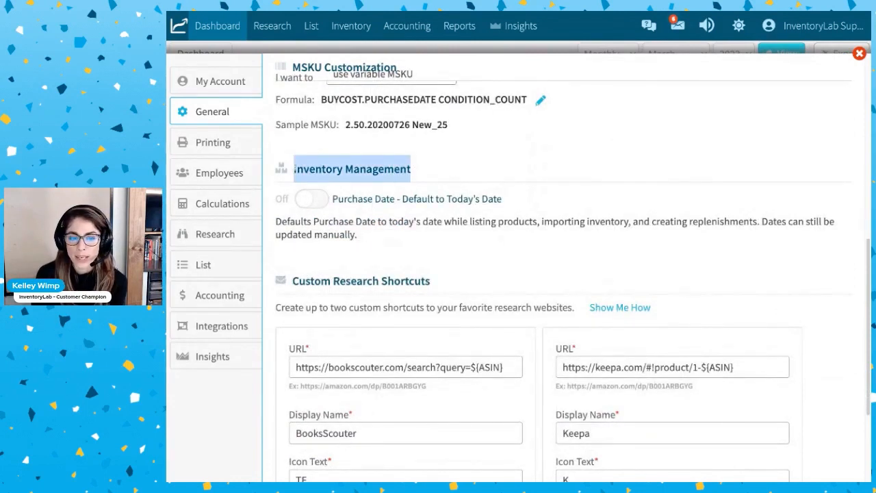
left_click(359, 205)
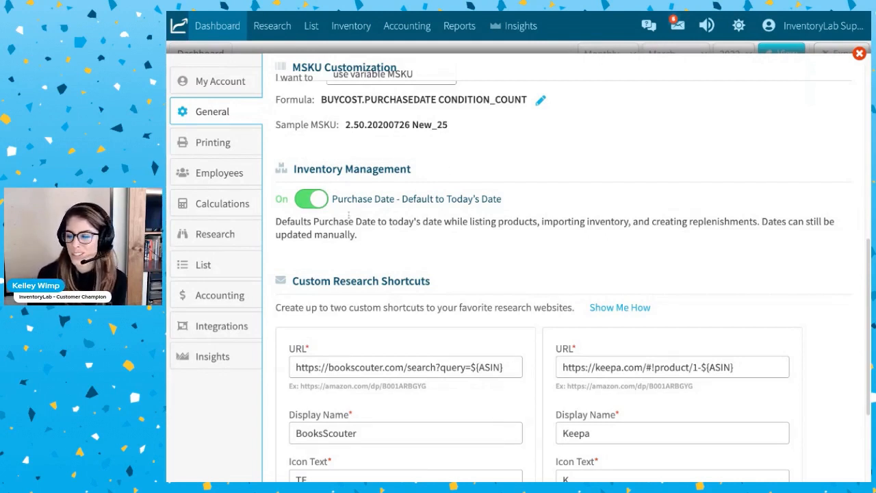
Open the Printing settings and turn on label printing After Adding To FBA Batch.
left_click(214, 144)
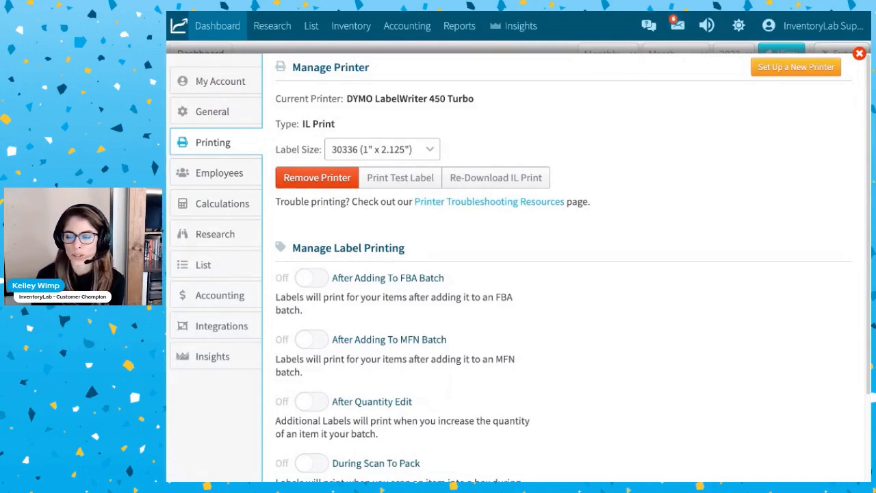
scroll(417, 246, "down", 3)
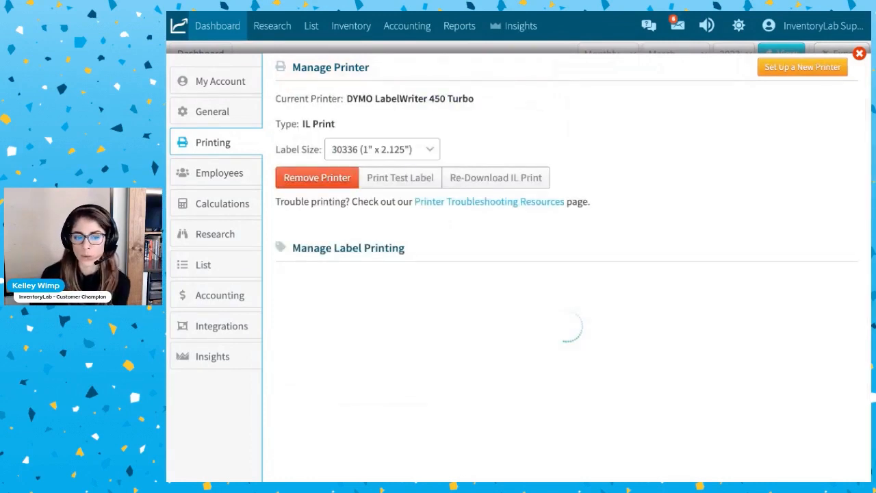
scroll(326, 276, "down", 2)
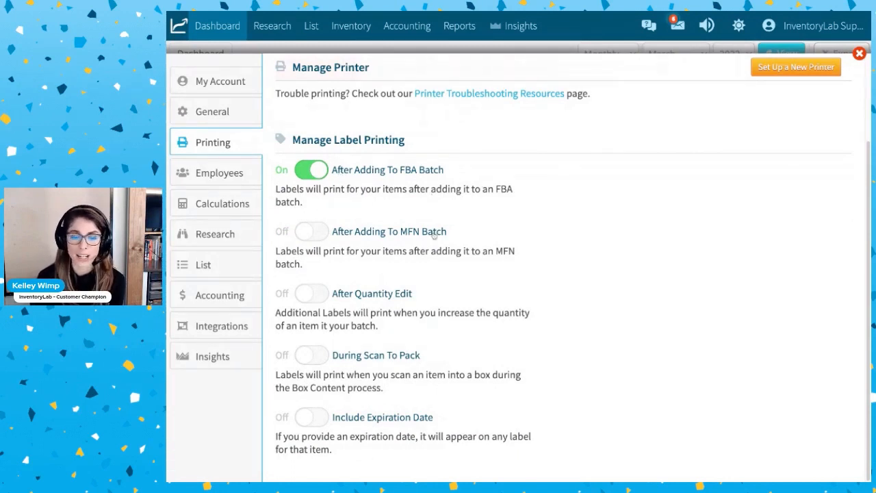
Turn on label printing After Quantity Edit and During Scan To Pack.
left_click(311, 294)
scroll(411, 329, "down", 3)
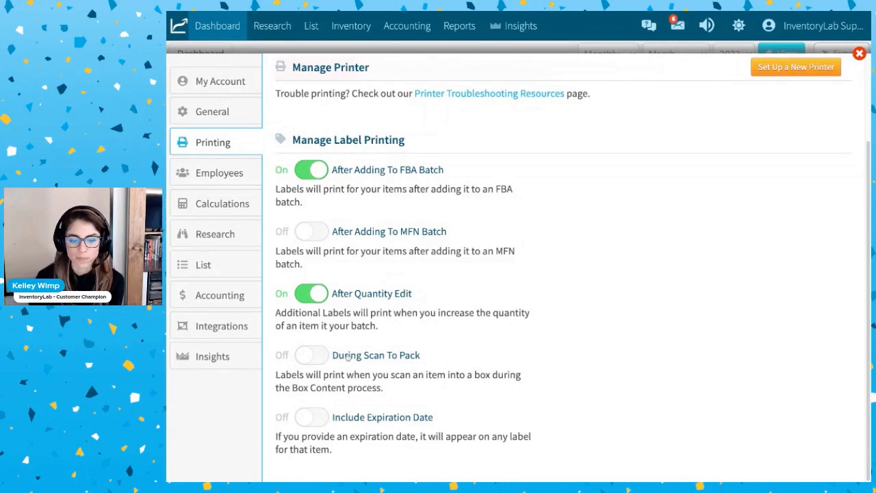
left_click(313, 356)
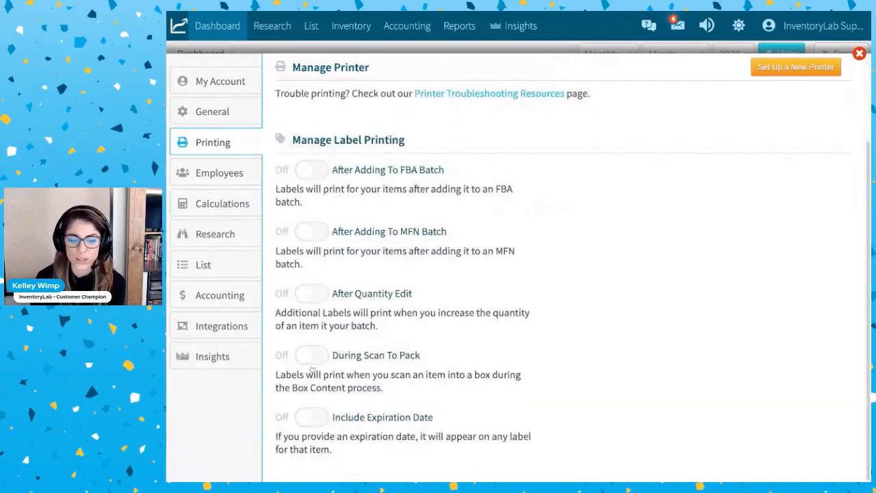
Turn on Include Expiration Date under Manage Label Printing.
left_click(312, 417)
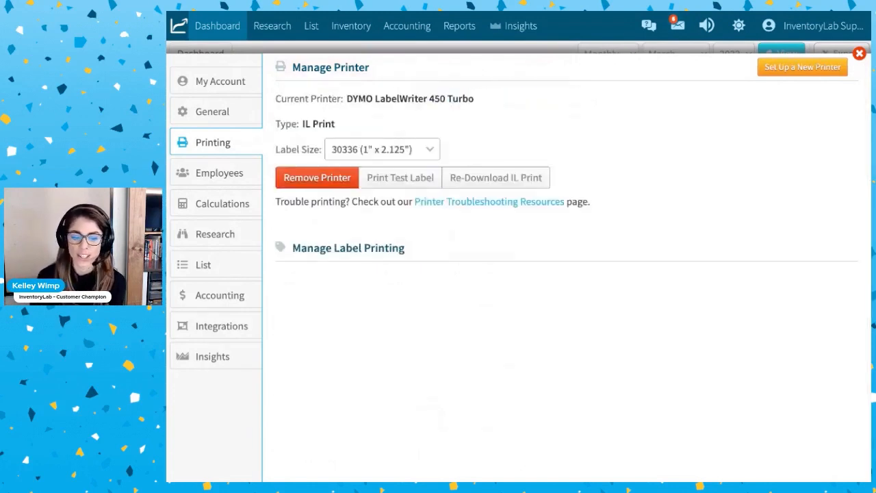
scroll(312, 417, "down", 2)
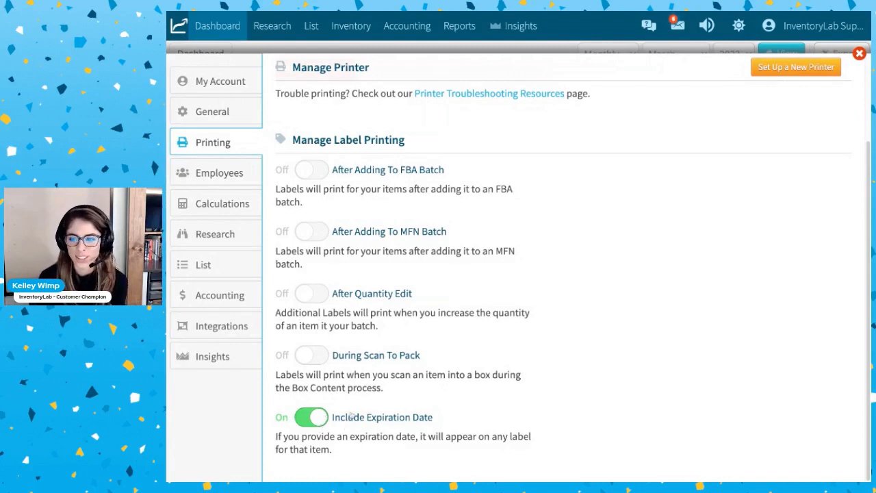
Open the Employees settings, start adding an employee and turn on Full Access in the form.
left_click(215, 176)
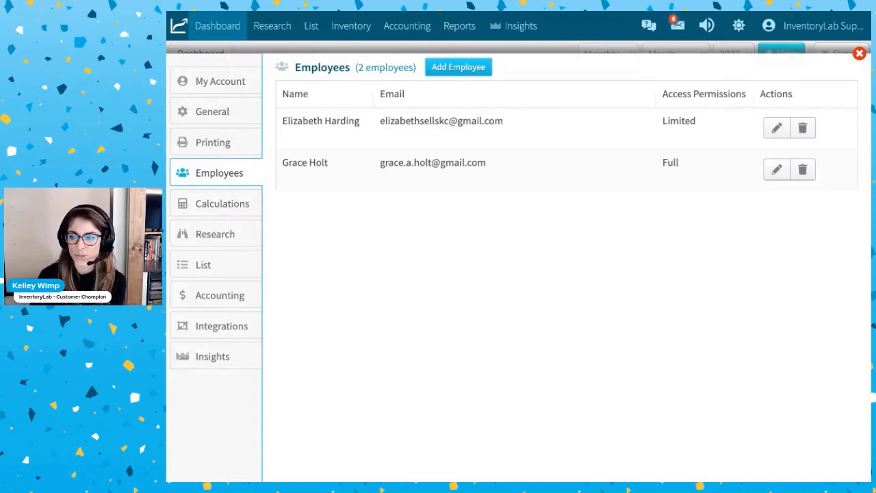
left_click(468, 67)
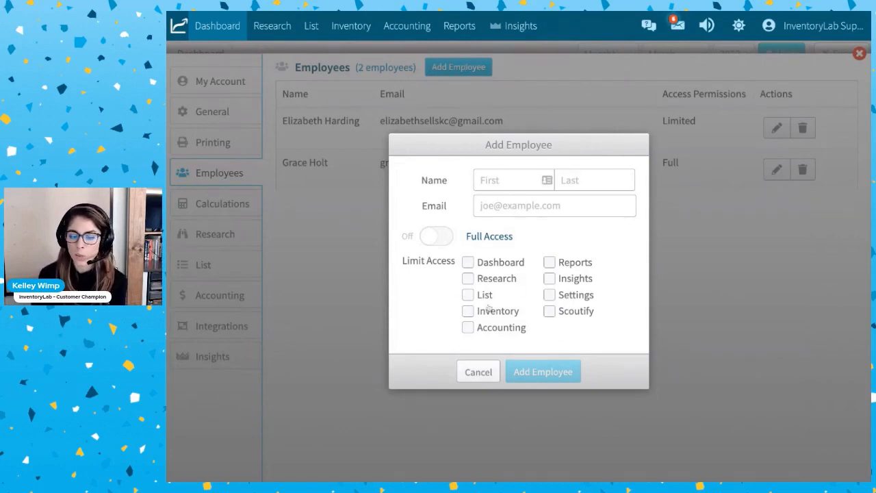
left_click(429, 238)
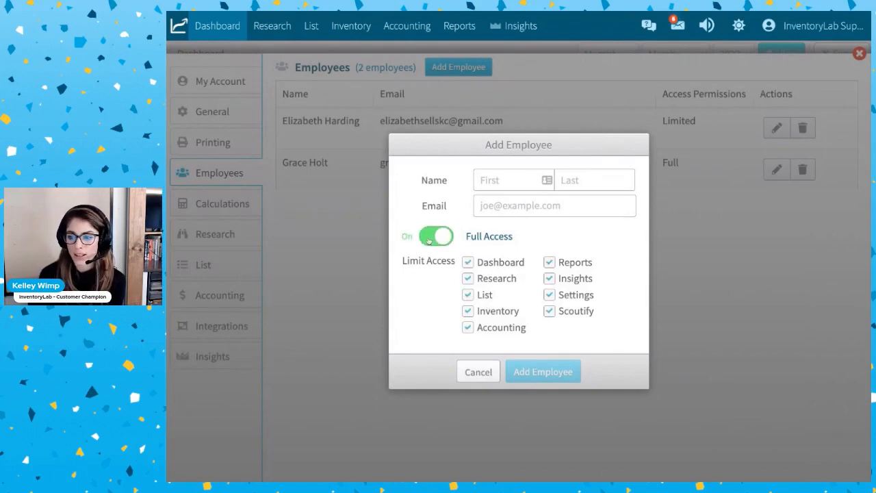
Limit the new employee's access to Research, List and Scoutify, and cancel the form without adding anyone.
left_click(468, 279)
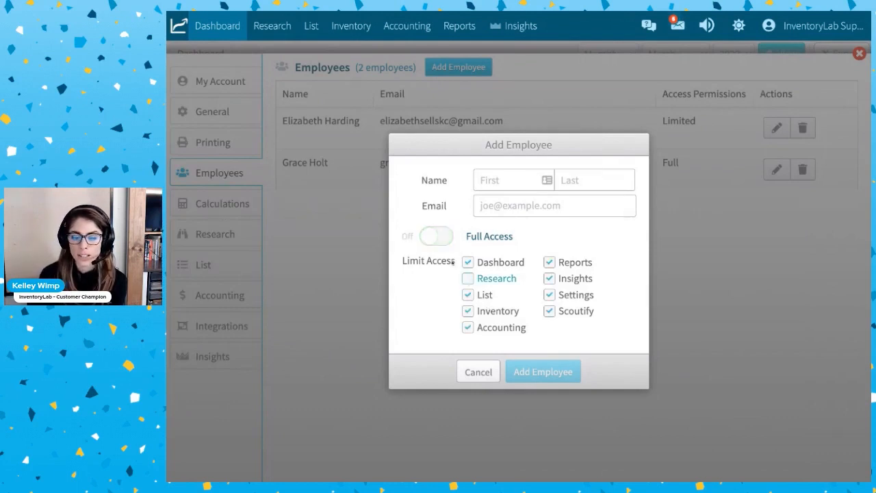
left_click(469, 263)
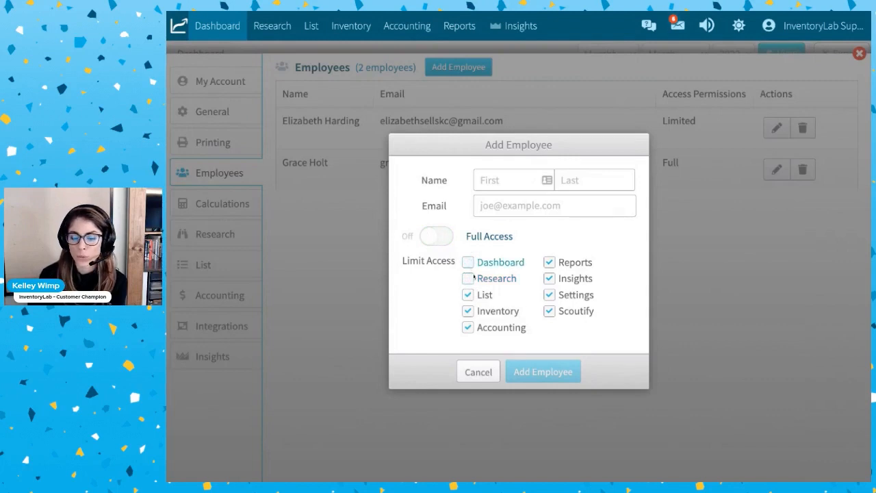
left_click(468, 311)
left_click(468, 328)
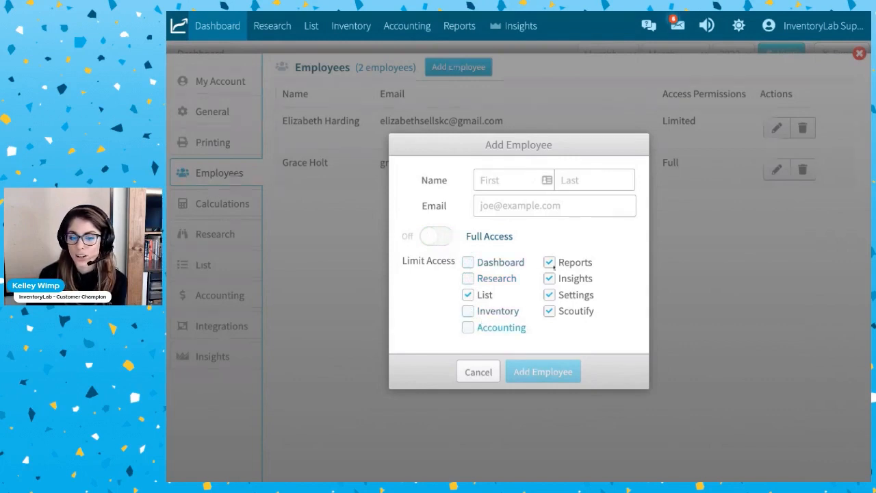
left_click(550, 263)
left_click(549, 278)
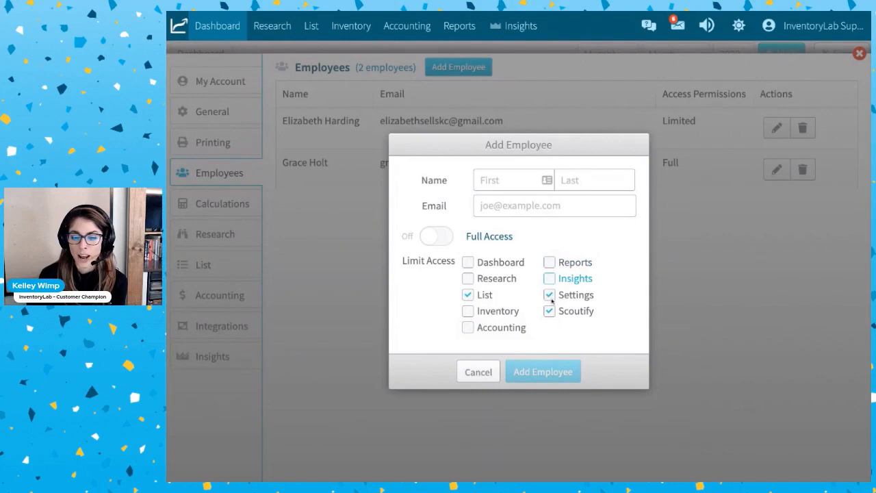
left_click(550, 296)
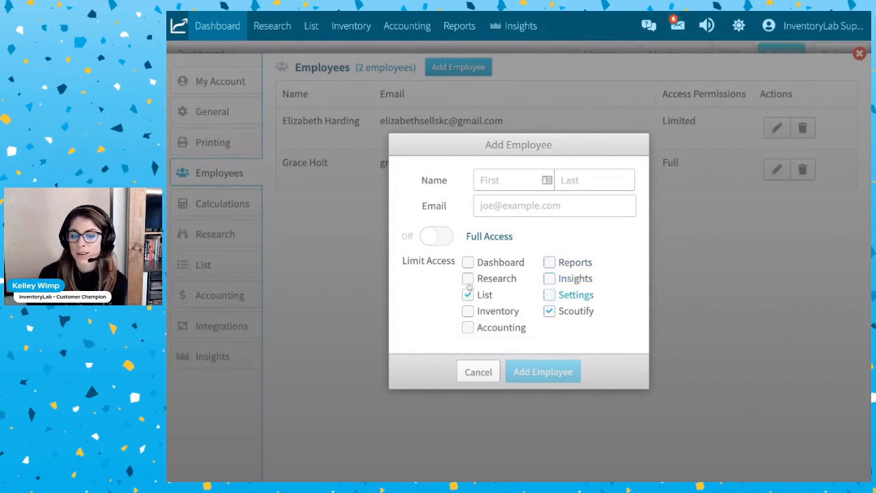
left_click(467, 279)
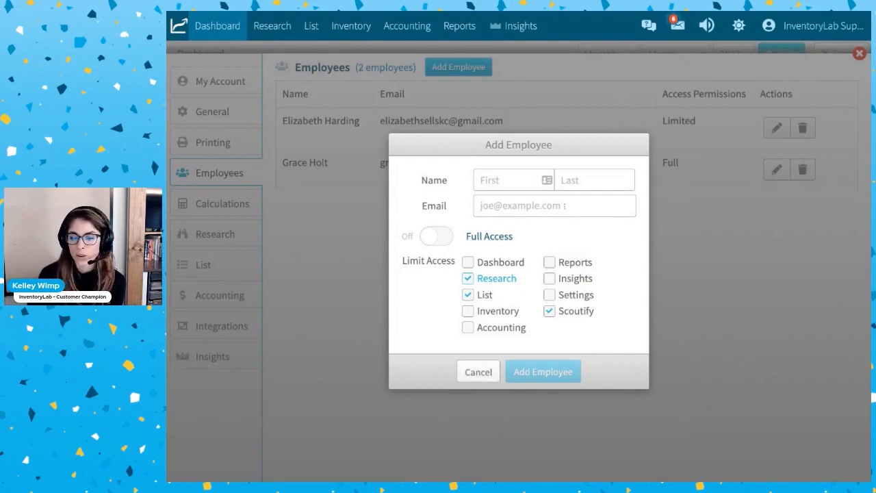
left_click(491, 376)
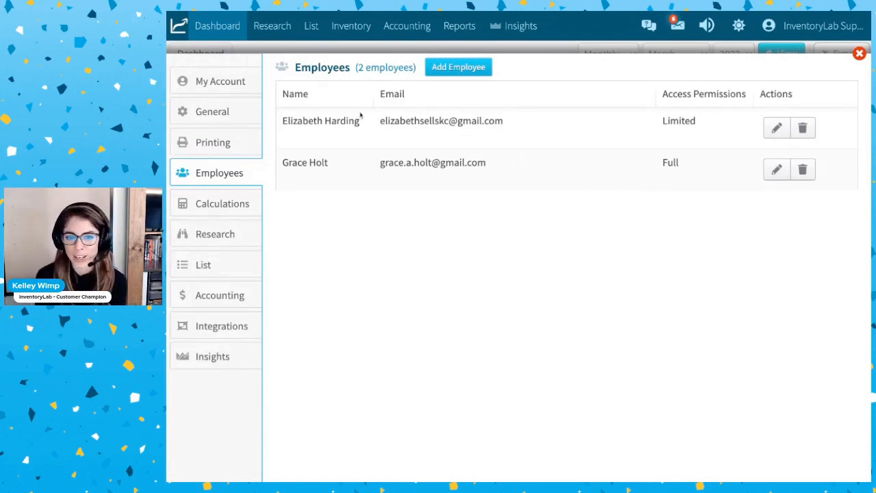
Examine the details and access permissions of the employee with Full access, and close the edit form without changes.
left_click_drag(504, 165, 380, 163)
left_click(467, 187)
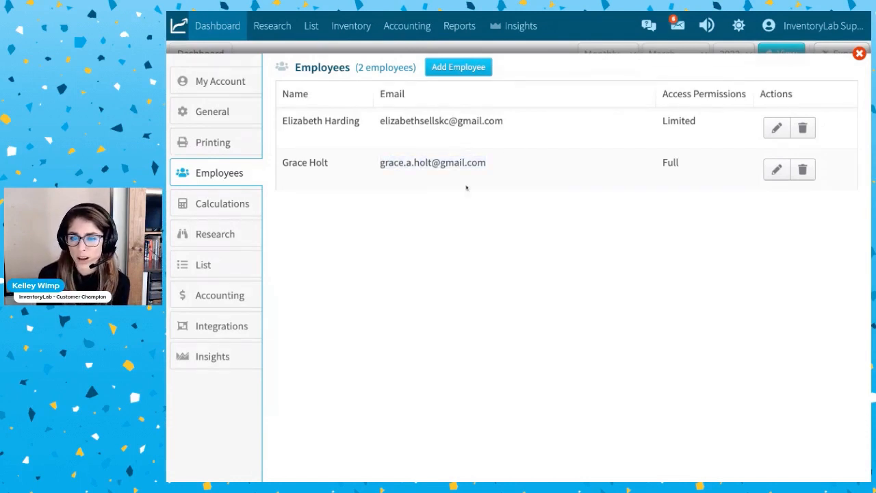
left_click(778, 171)
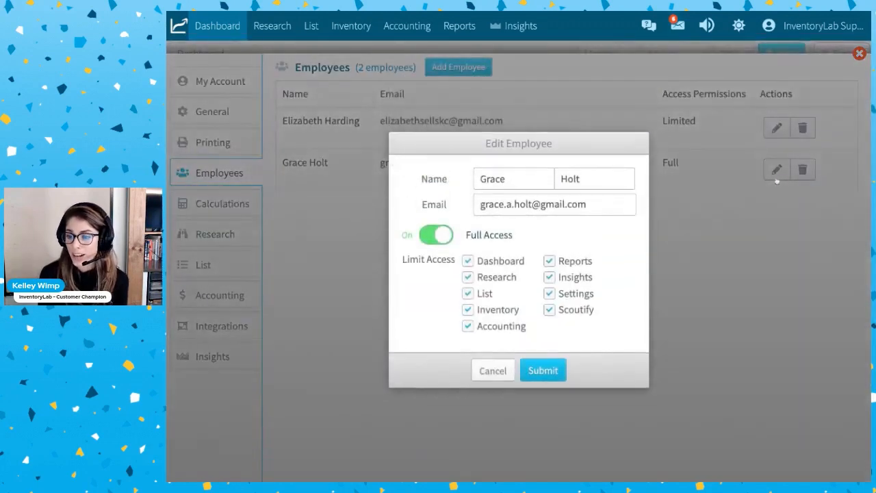
left_click(493, 372)
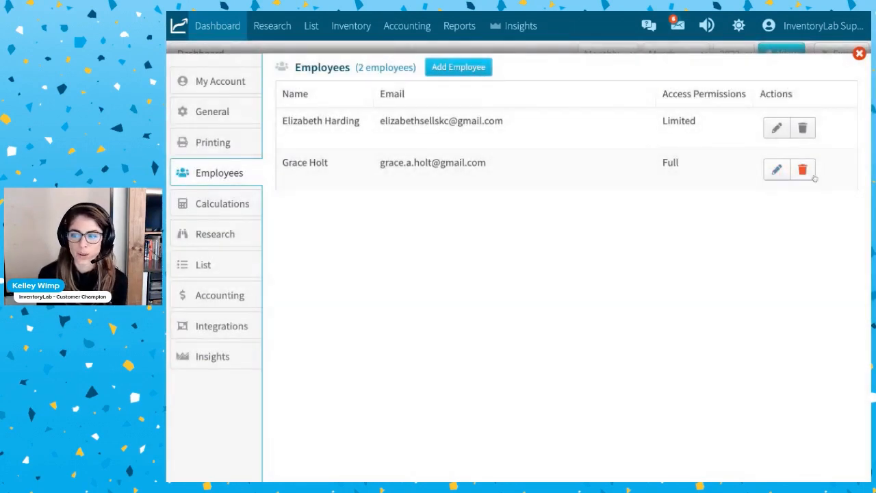
Open the Calculations settings to look at the Scouting Profit Calculator defaults and the inbound FBA shipping rate.
left_click(211, 204)
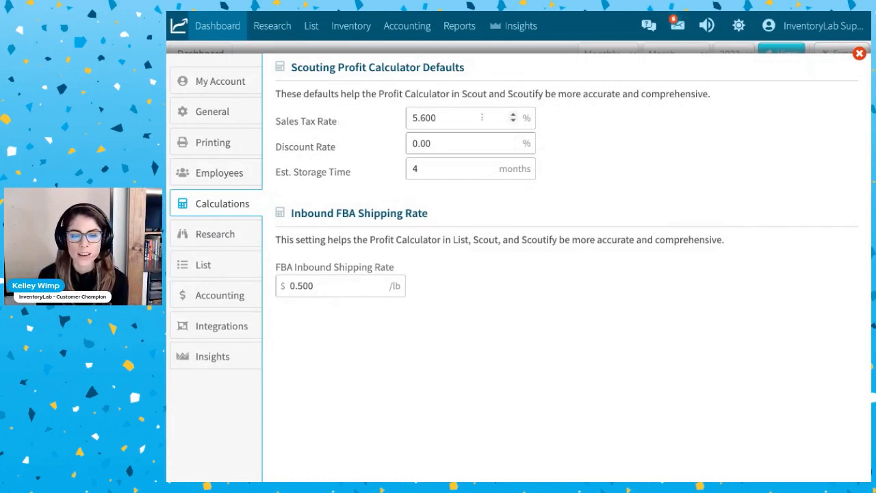
Set the scouting calculator defaults to 7.0% sales tax, 10% discount and 6 months estimated storage time, and save the changes.
left_click(453, 172)
key("shift+Tab")
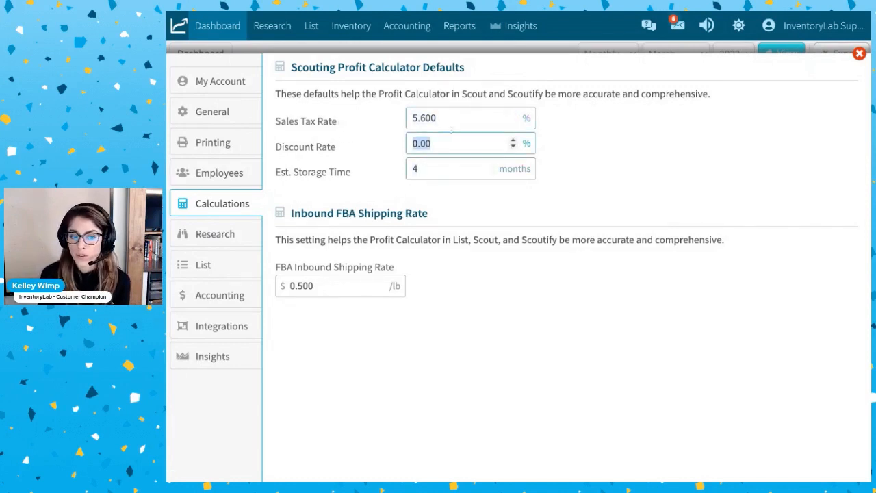
key("shift+Tab")
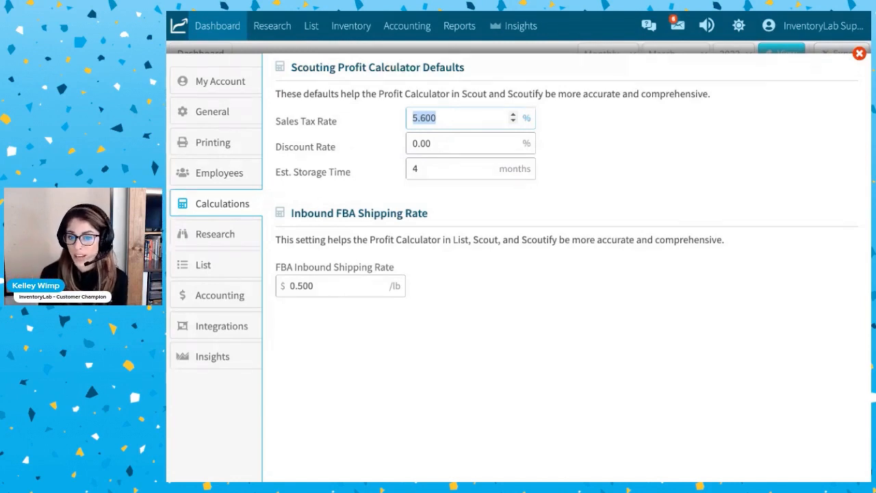
left_click(449, 142)
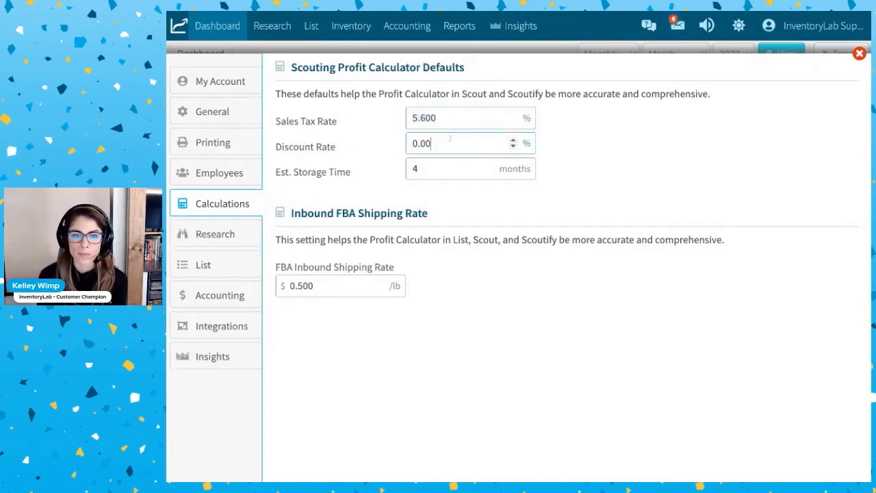
left_click(448, 119)
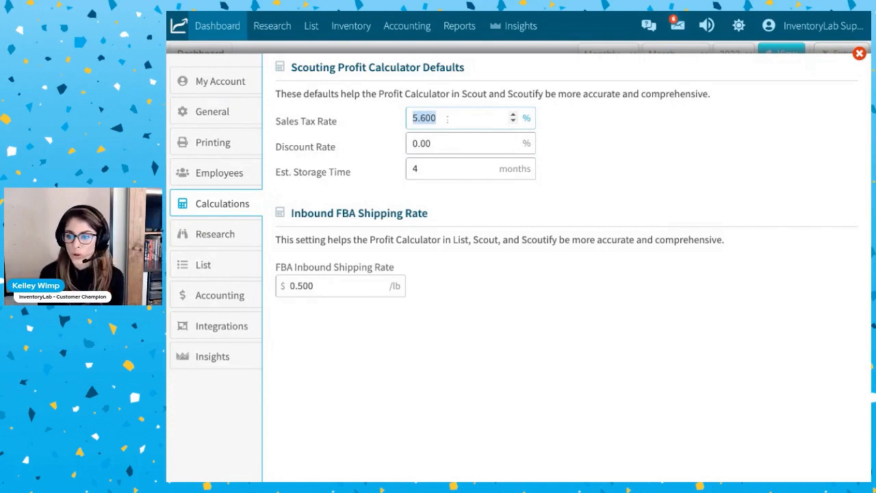
type("7.0")
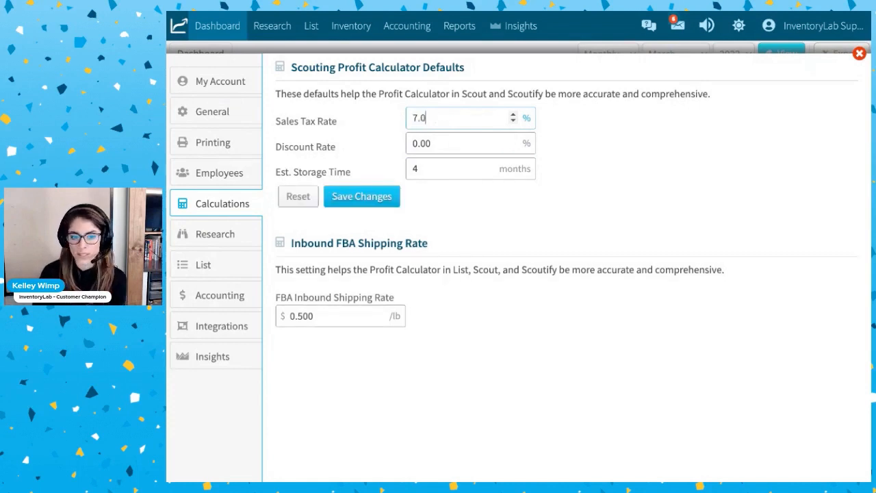
left_click(440, 144)
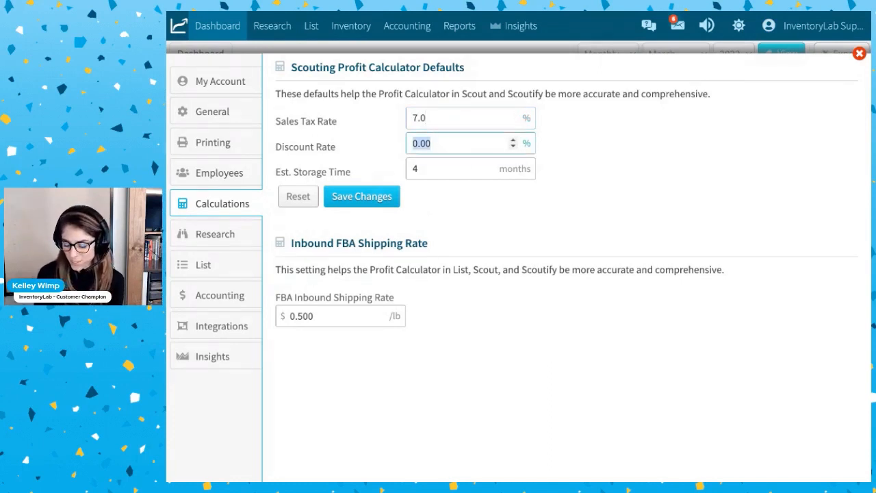
type("10")
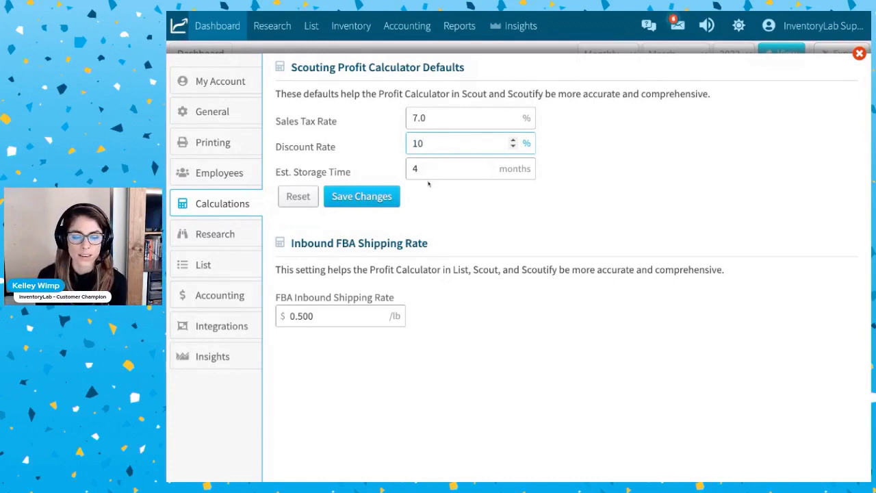
double_click(428, 172)
type("6")
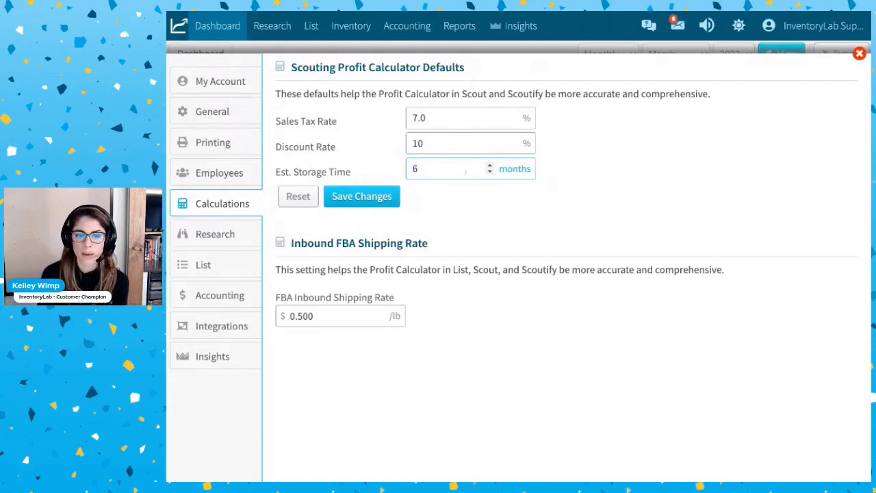
left_click(358, 195)
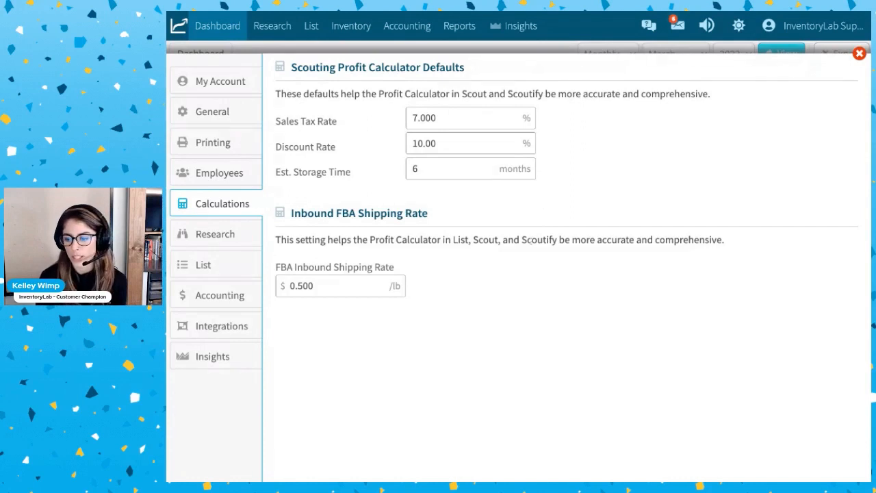
Set the FBA Inbound Shipping Rate to $.75 per pound and save the change.
left_click(324, 288)
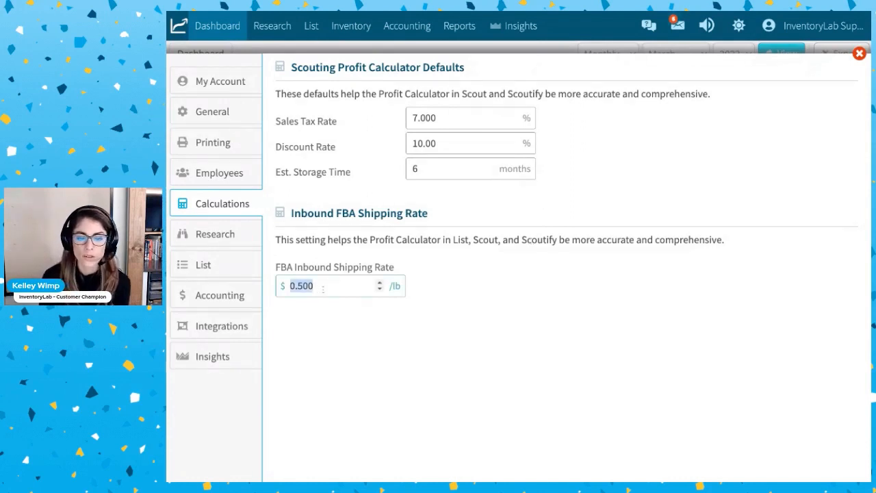
left_click(320, 340)
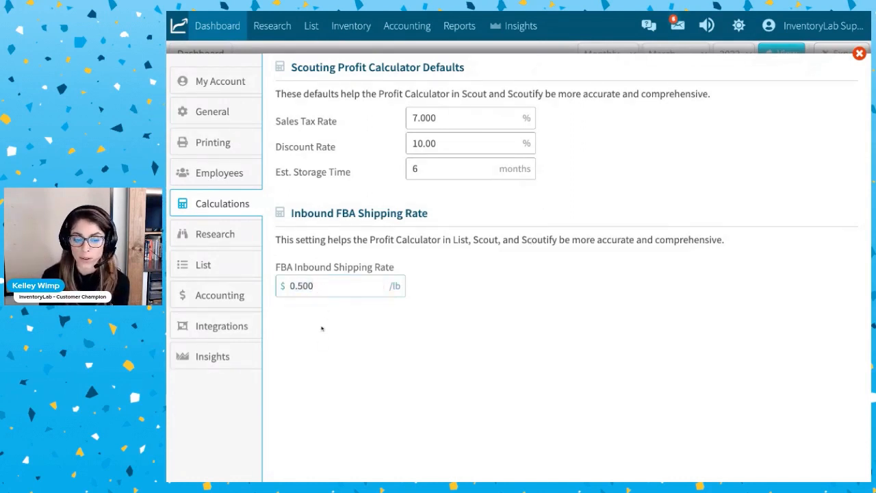
left_click(320, 286)
type(".75")
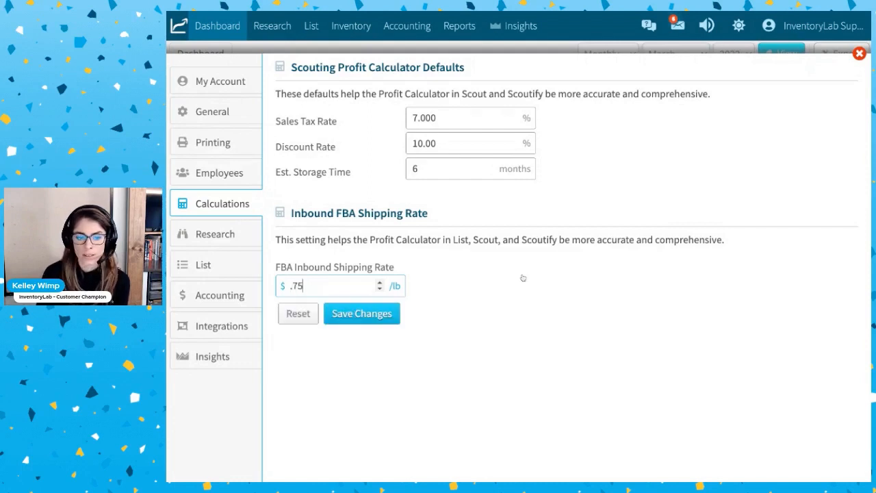
left_click(382, 317)
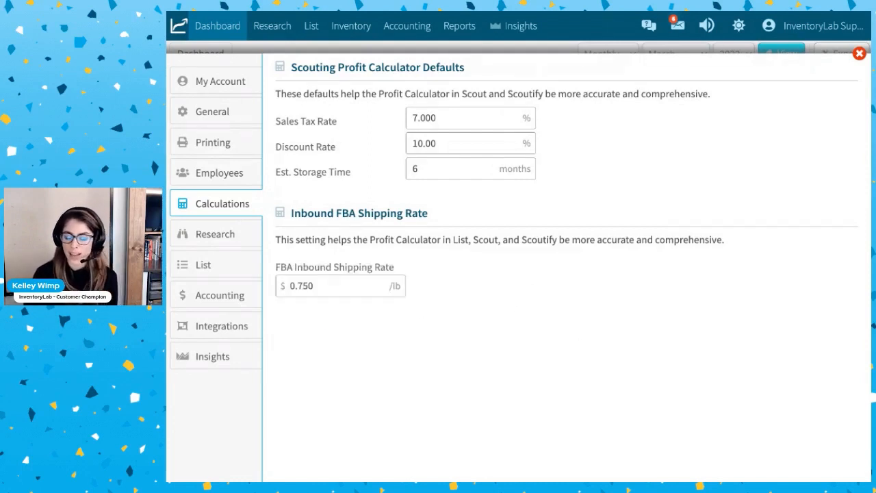
Open the Research settings and switch Ideal Buy and its Amazon Is Not The Merchant property off and back on.
left_click(212, 239)
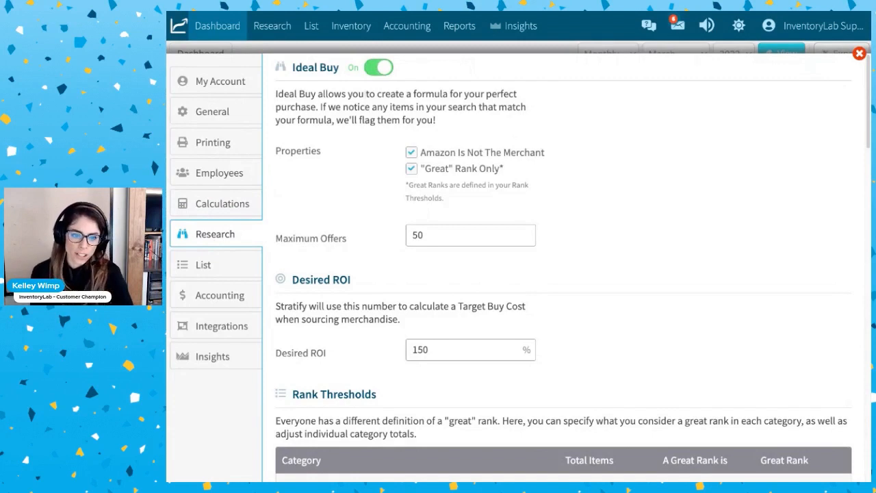
left_click(380, 68)
left_click(377, 69)
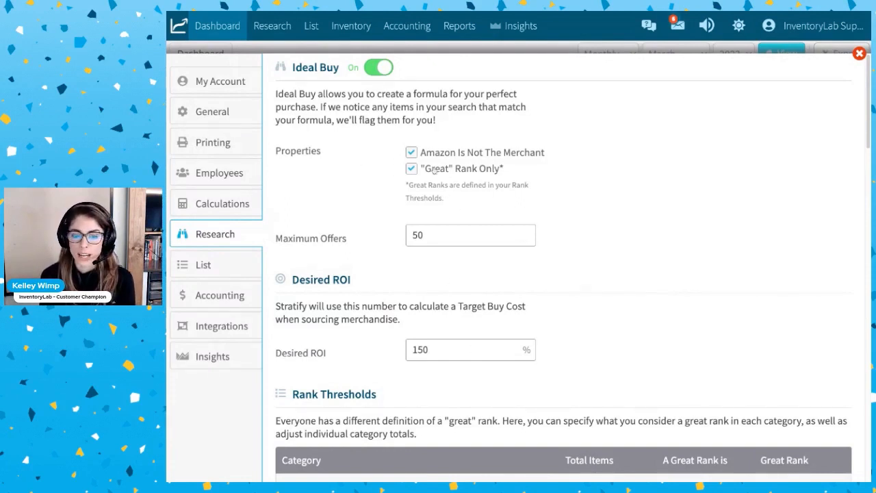
left_click(413, 154)
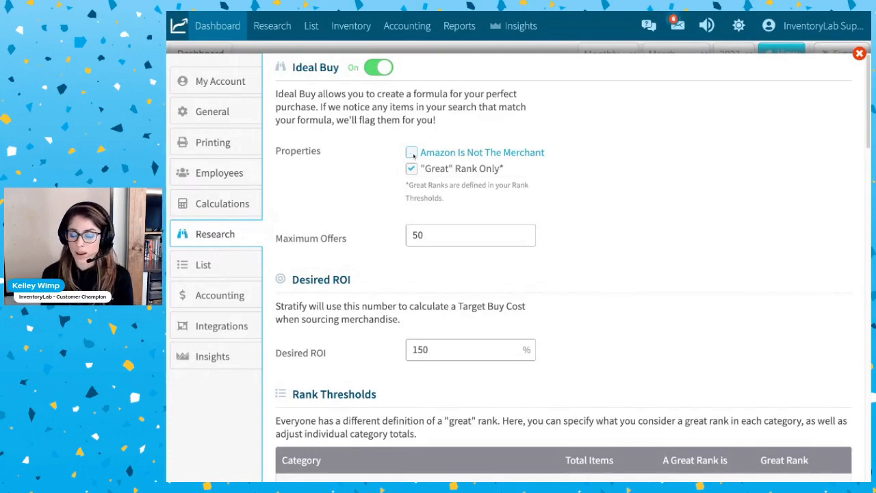
left_click(412, 154)
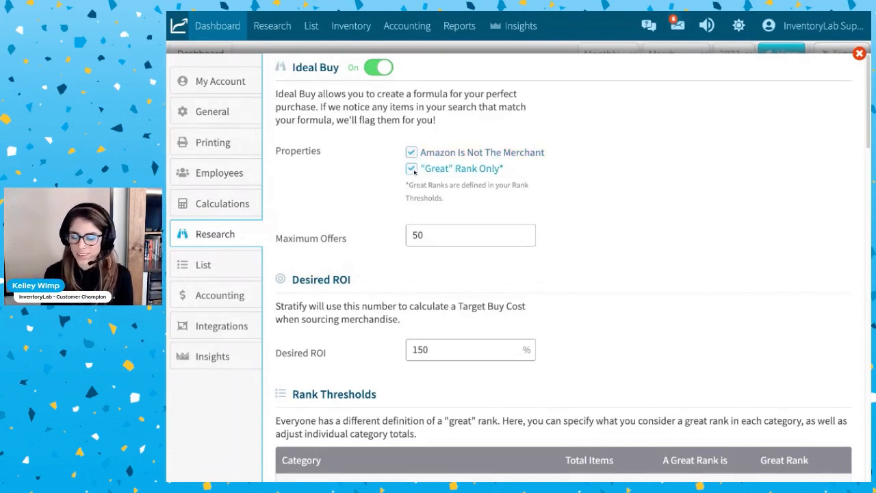
Set Maximum Offers for Ideal Buy to 40 and the Desired ROI to 60%.
scroll(489, 382, "down", 3)
scroll(489, 382, "up", 3)
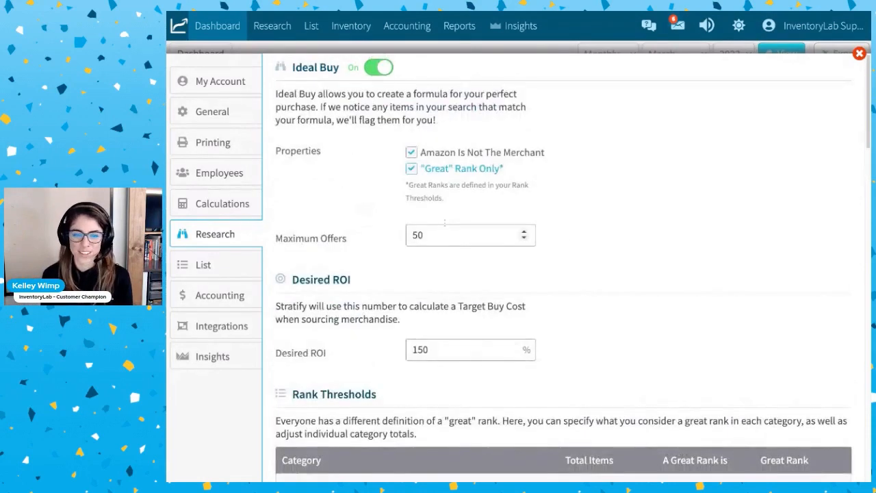
double_click(441, 235)
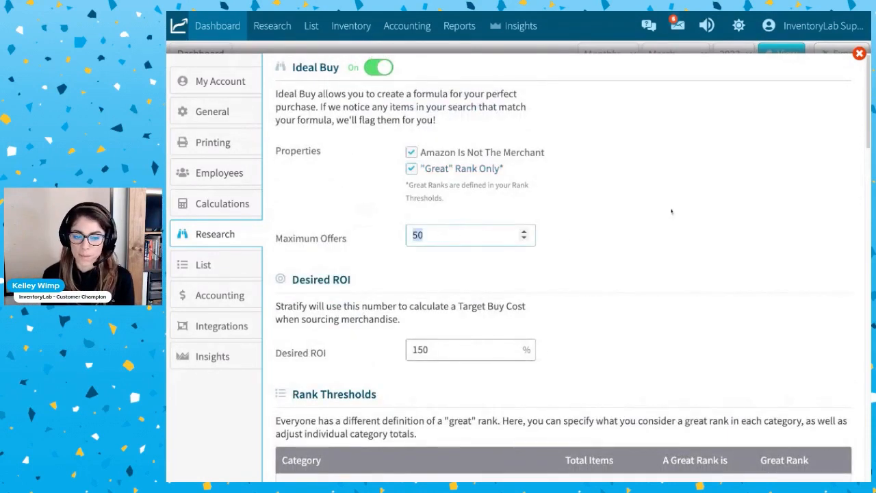
type("40")
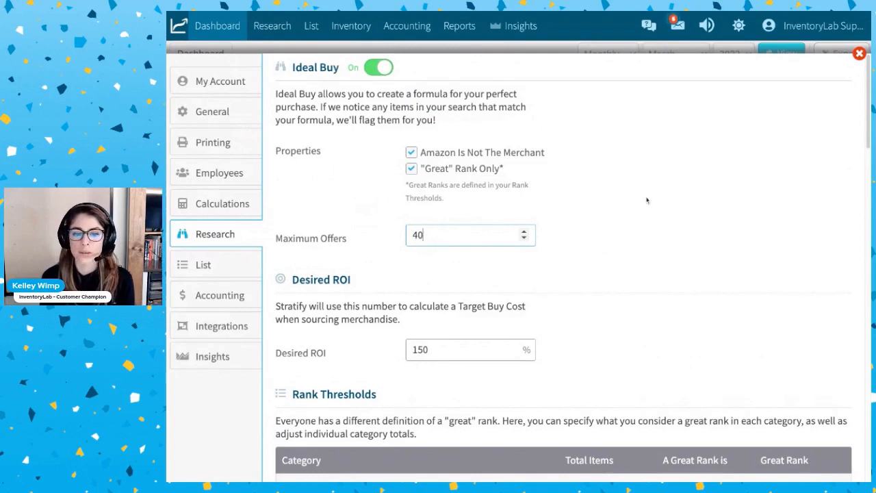
scroll(407, 288, "down", 2)
left_click(444, 251)
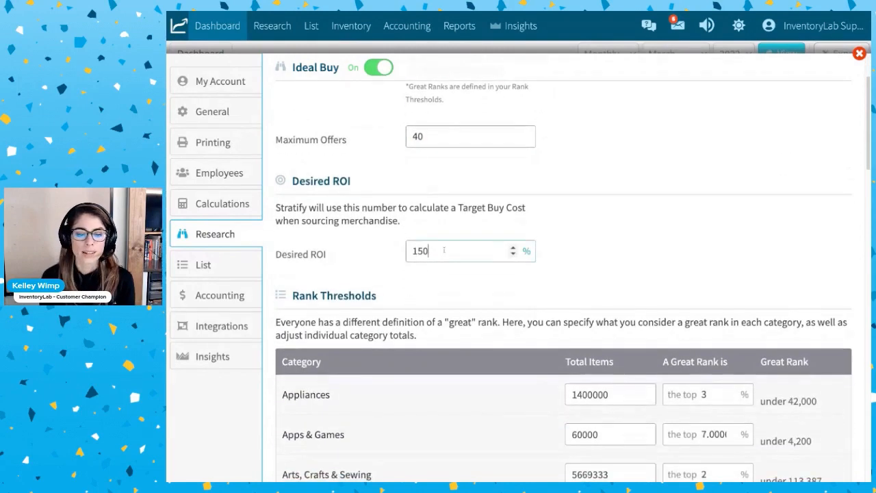
double_click(449, 250)
type("6")
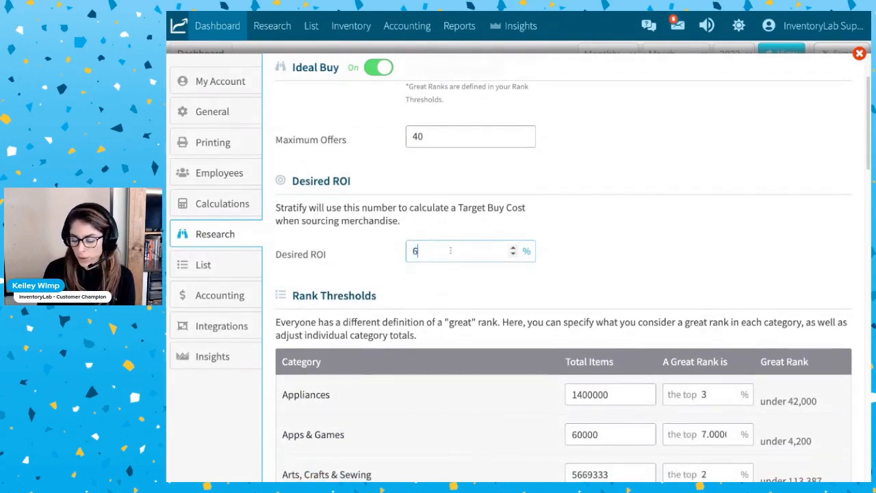
type("0")
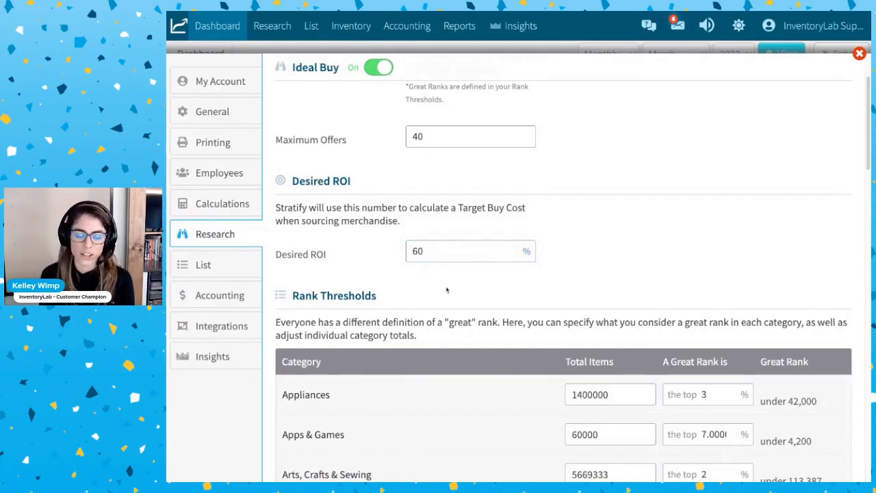
Examine the Rank Thresholds table for total items and great rank percentages per category, and review the Ideal Buy and Desired ROI settings.
scroll(448, 291, "down", 3)
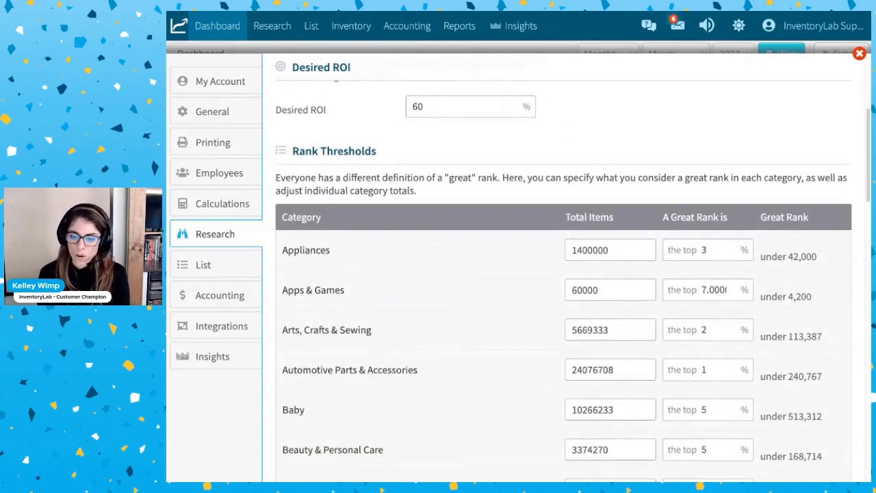
scroll(661, 322, "down", 1)
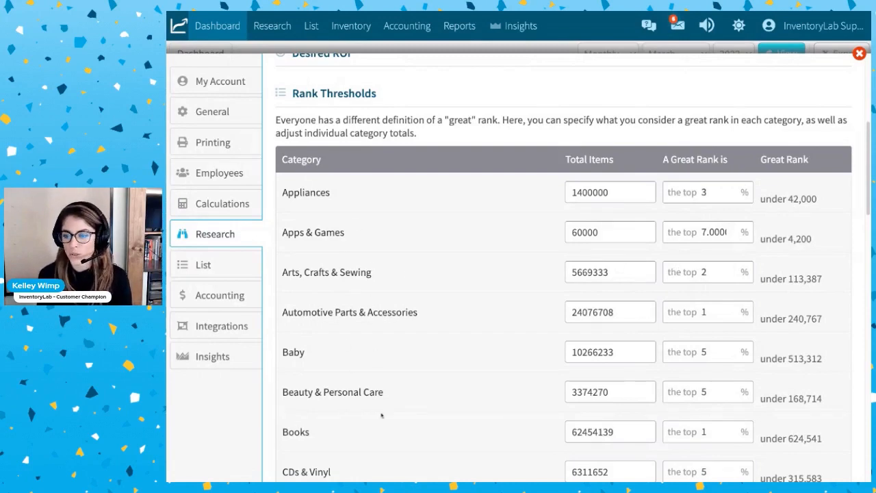
scroll(534, 366, "down", 3)
scroll(535, 367, "up", 3)
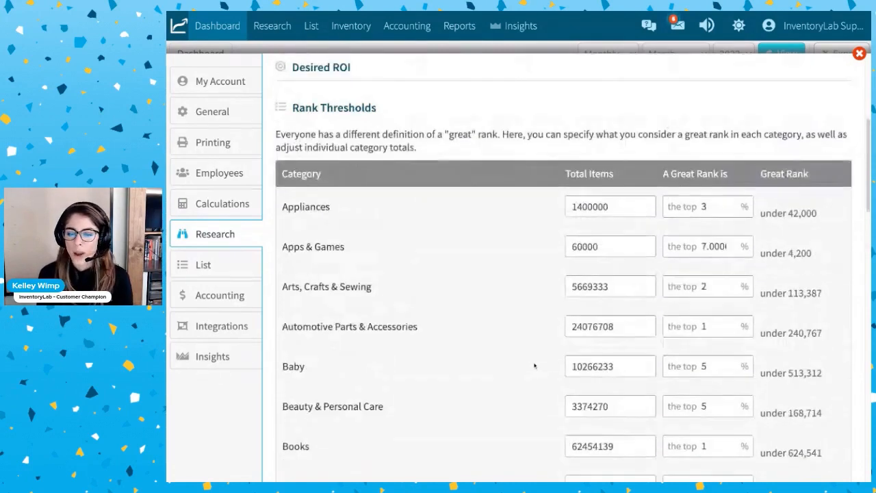
scroll(535, 366, "up", 2)
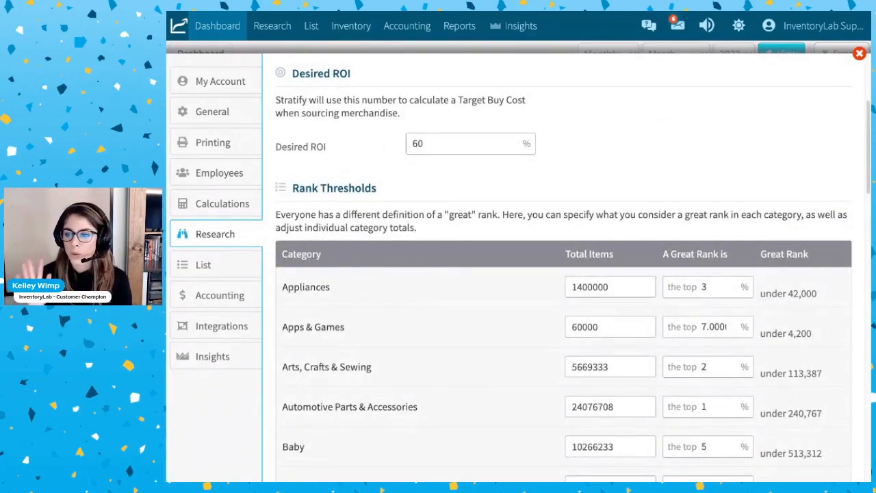
scroll(644, 326, "down", 4)
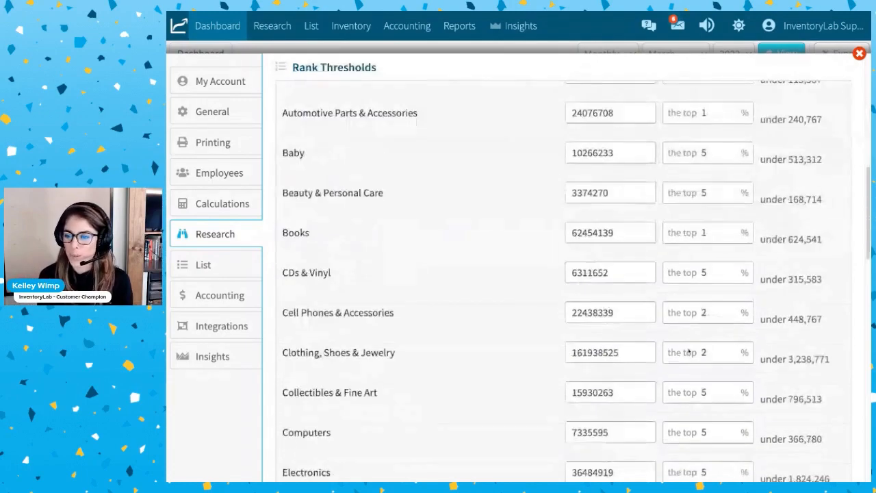
scroll(690, 351, "up", 5)
scroll(689, 351, "up", 1)
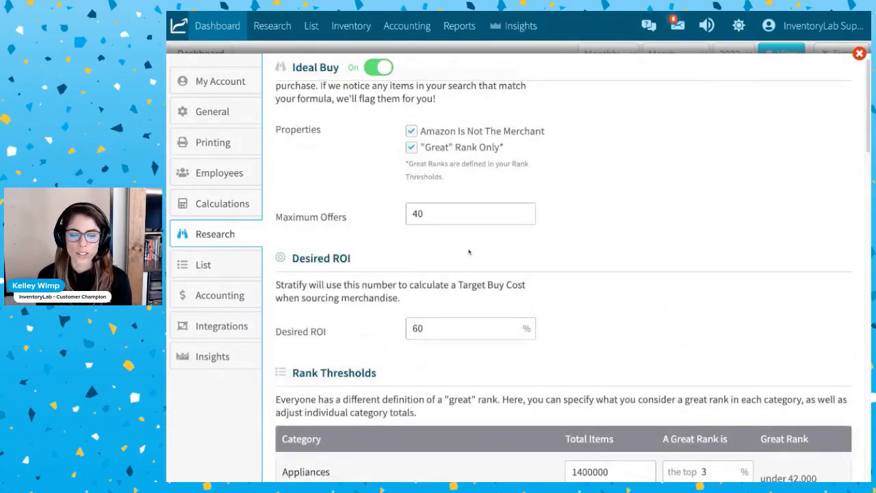
scroll(465, 246, "down", 9)
scroll(469, 252, "down", 2)
scroll(469, 252, "up", 9)
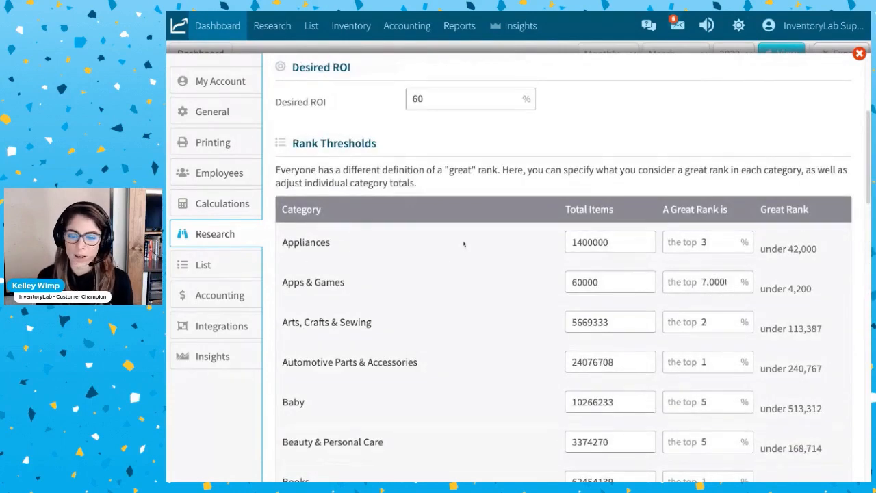
scroll(464, 244, "up", 1)
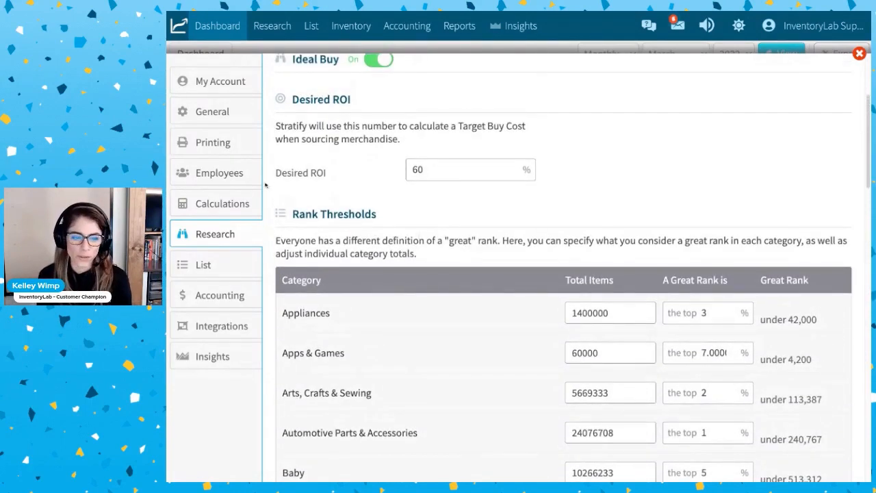
Open the List settings, expand the Ship From Addresses, and view the new address form without adding an address.
left_click(210, 266)
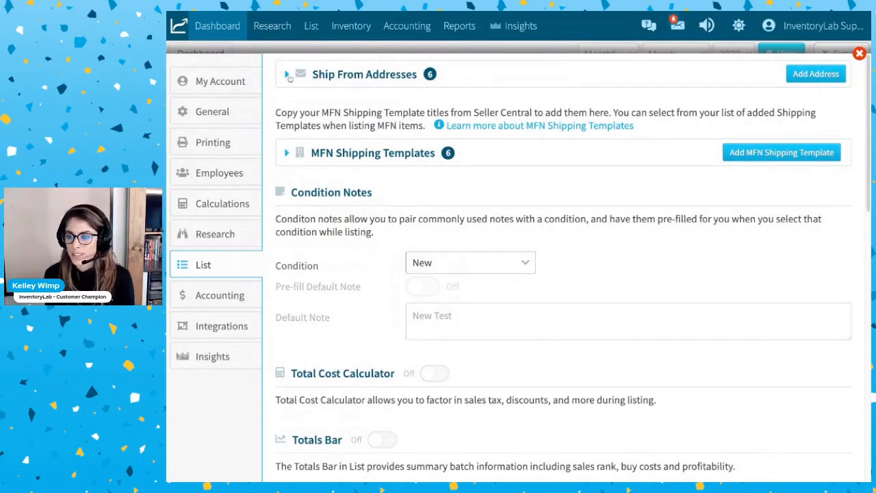
left_click(288, 74)
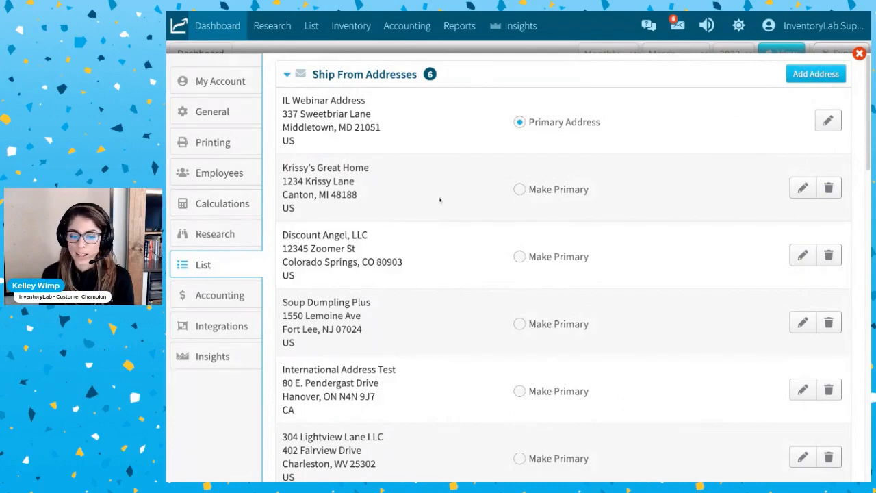
left_click(833, 79)
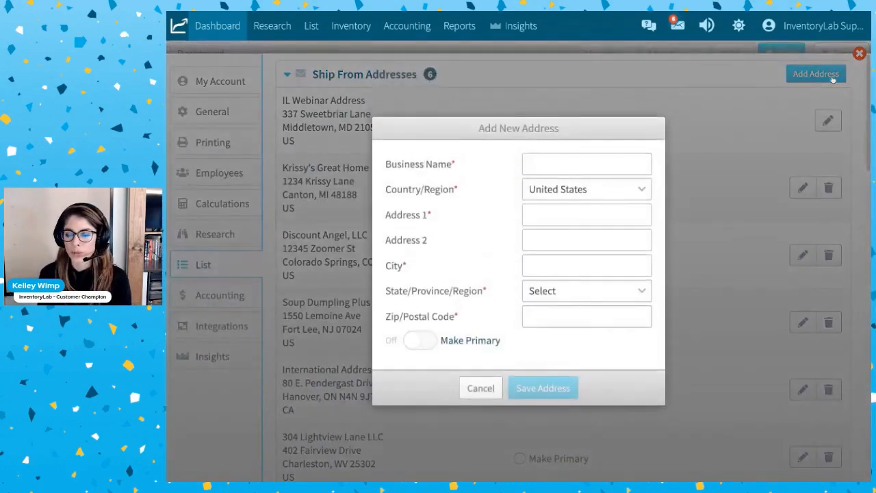
left_click(480, 394)
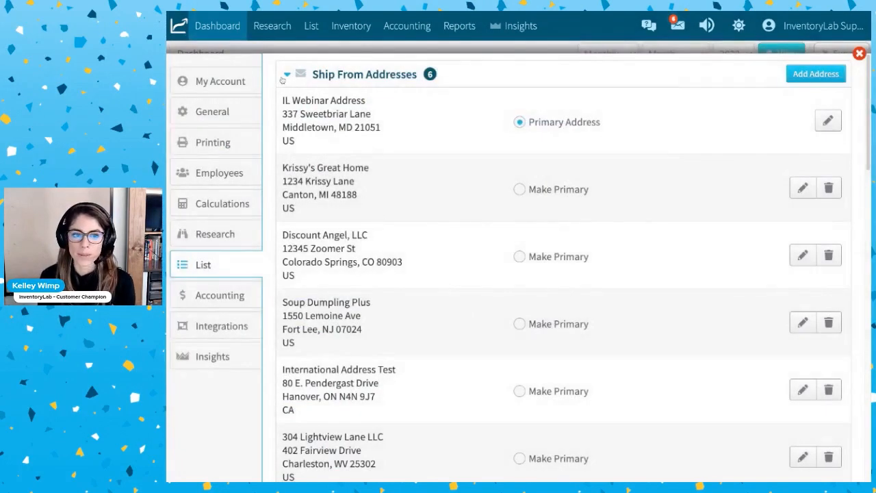
Collapse the Ship From Addresses, then expand the MFN Shipping Templates to review the template titles and collapse them again.
left_click(286, 75)
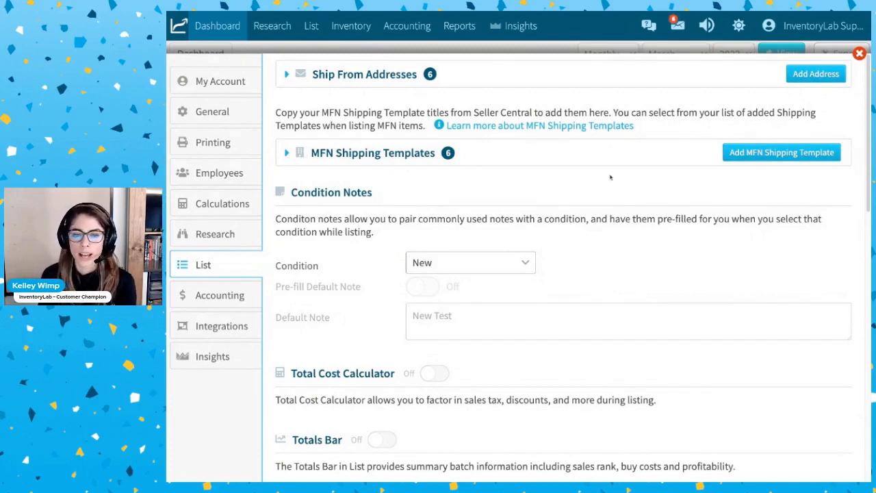
left_click(288, 154)
scroll(662, 283, "down", 1)
scroll(662, 283, "up", 1)
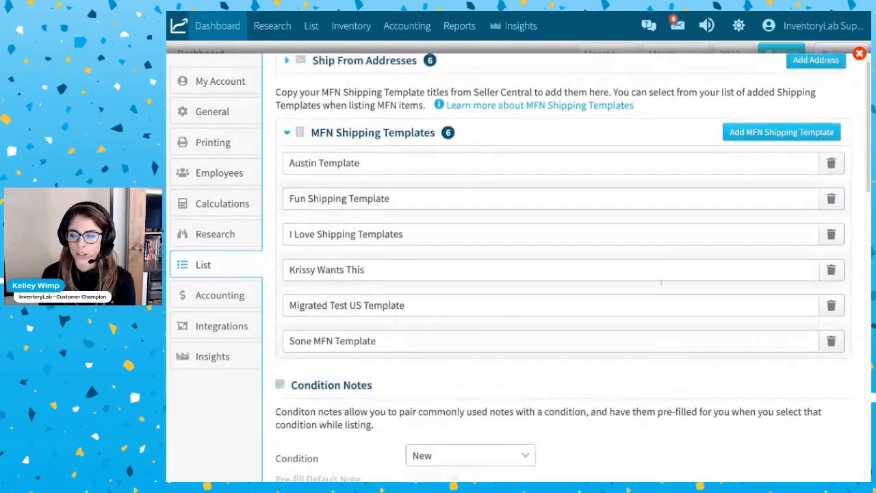
left_click(287, 154)
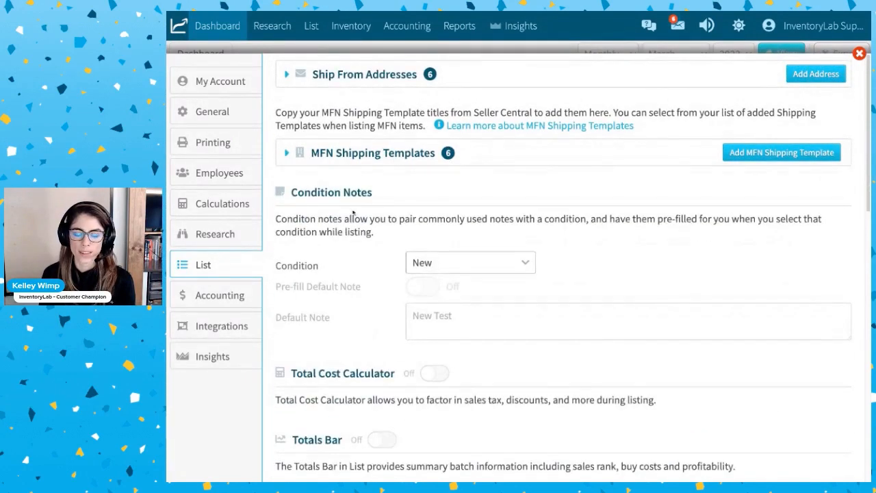
Show the Condition Notes for the Used Good condition and examine its pre-filled default note without changing the text.
scroll(353, 213, "down", 1)
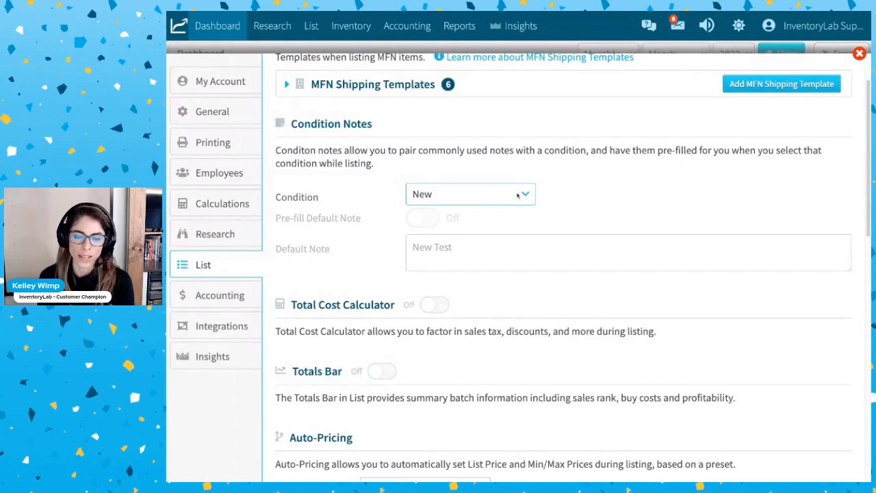
left_click(494, 244)
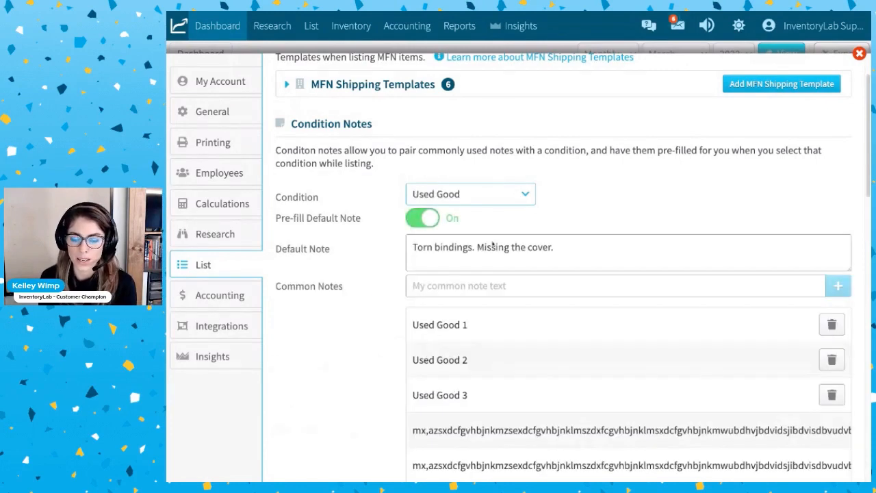
scroll(489, 206, "down", 1)
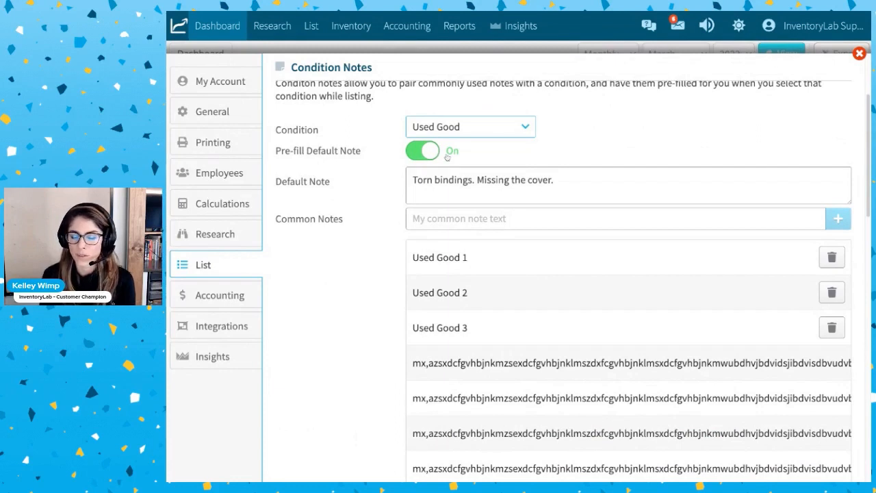
left_click(572, 185)
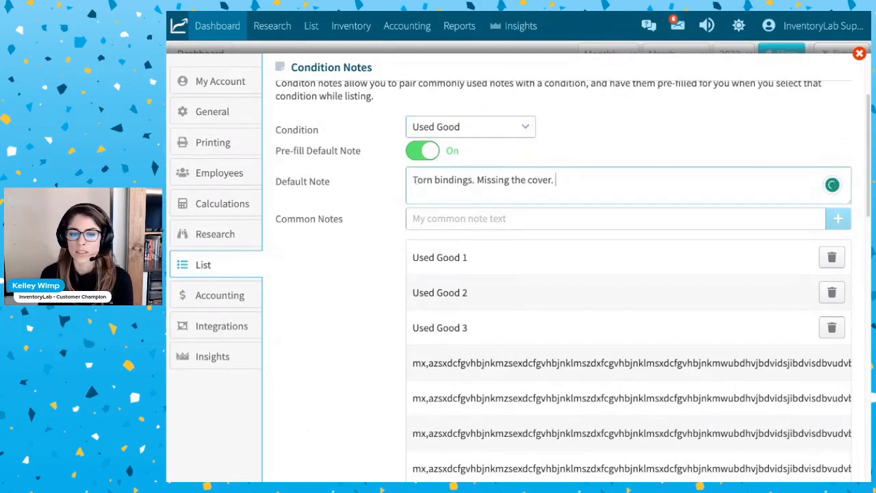
left_click_drag(413, 180, 556, 180)
left_click(589, 183)
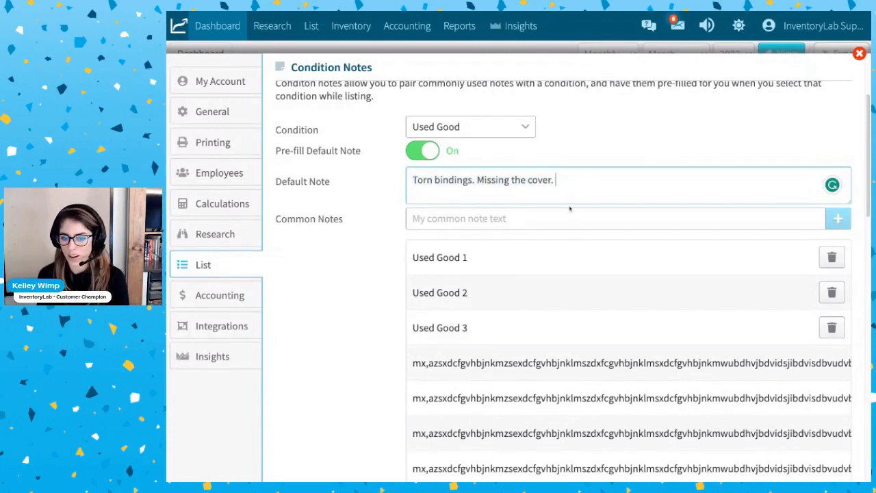
Review the common notes saved for Used Good, then set the Condition Notes condition back to New.
scroll(760, 257, "down", 1)
scroll(762, 261, "down", 3)
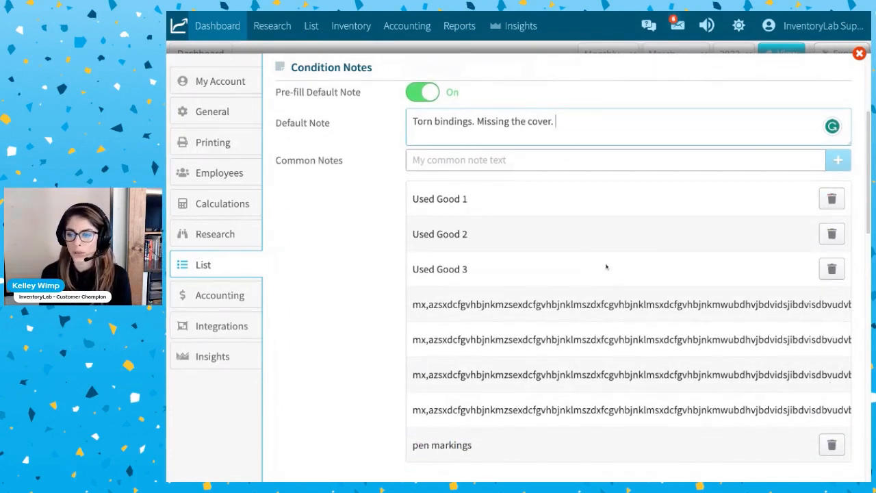
scroll(537, 268, "up", 4)
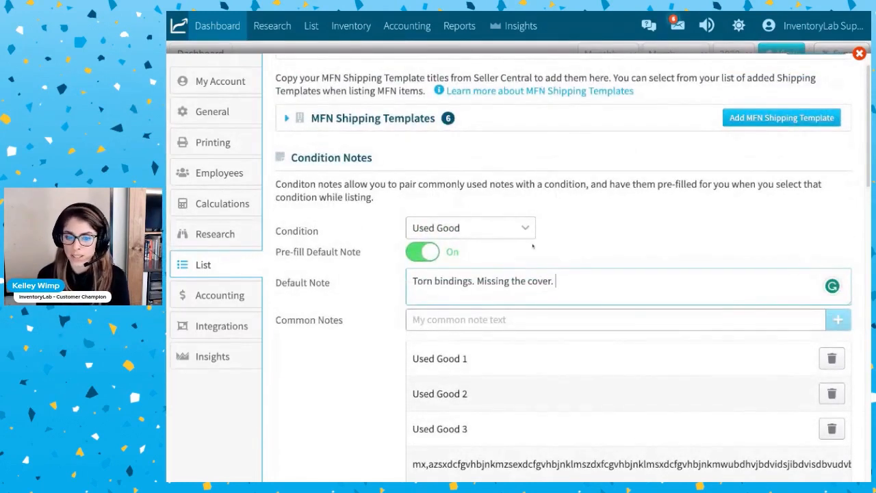
scroll(689, 367, "down", 8)
scroll(608, 281, "up", 7)
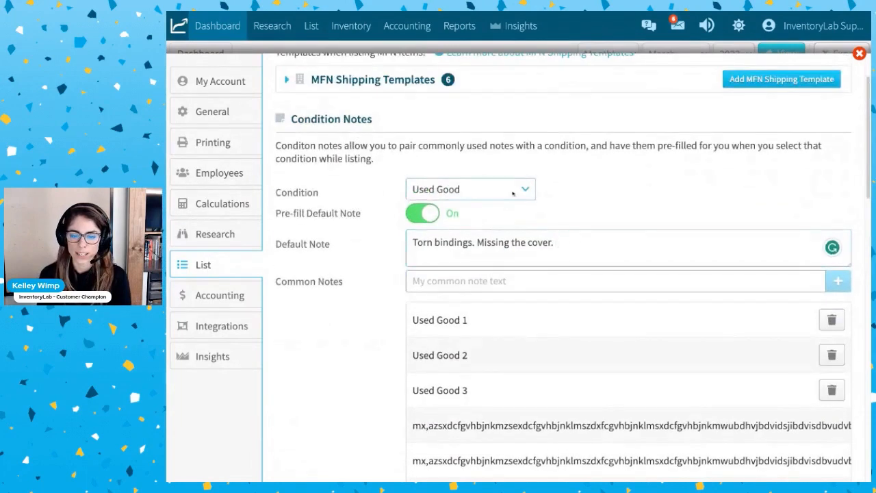
left_click(522, 170)
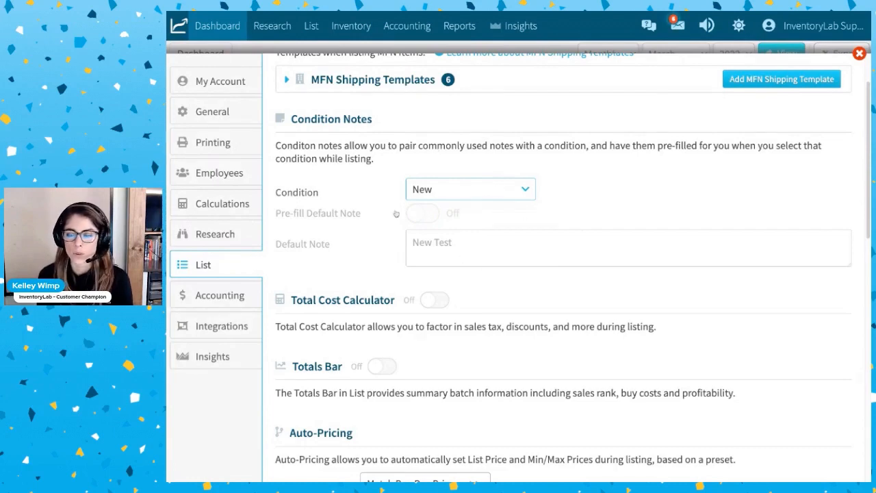
Turn on the Total Cost Calculator in the List settings.
scroll(478, 190, "down", 2)
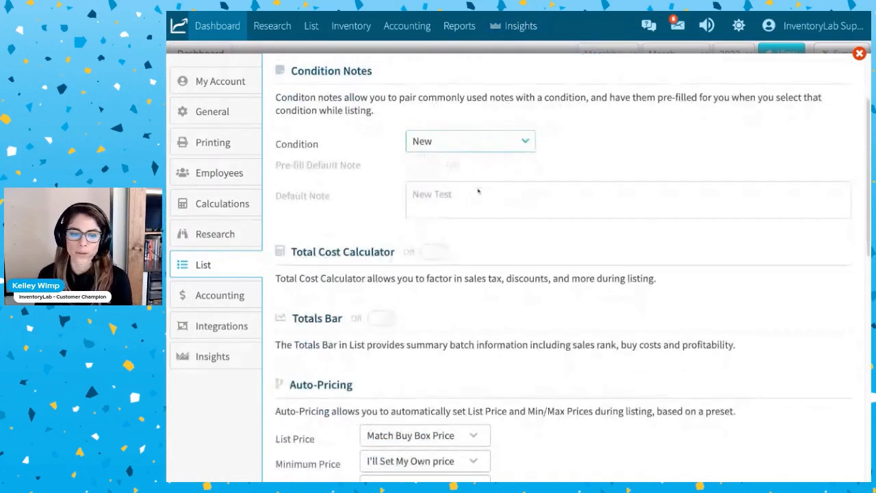
scroll(478, 191, "down", 1)
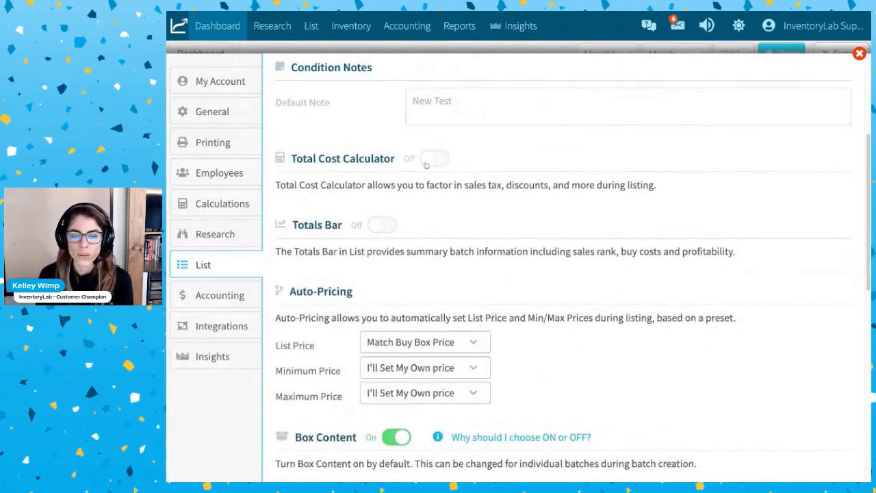
left_click(427, 158)
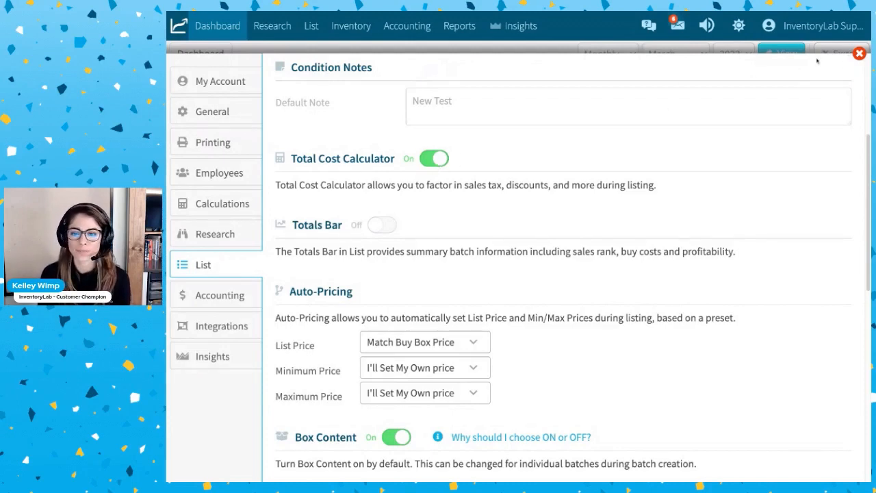
Leave the settings, go to the List page, search for ASIN B092WQTBJL and open the Paper Mate Flair pens for listing.
left_click(859, 53)
left_click(311, 27)
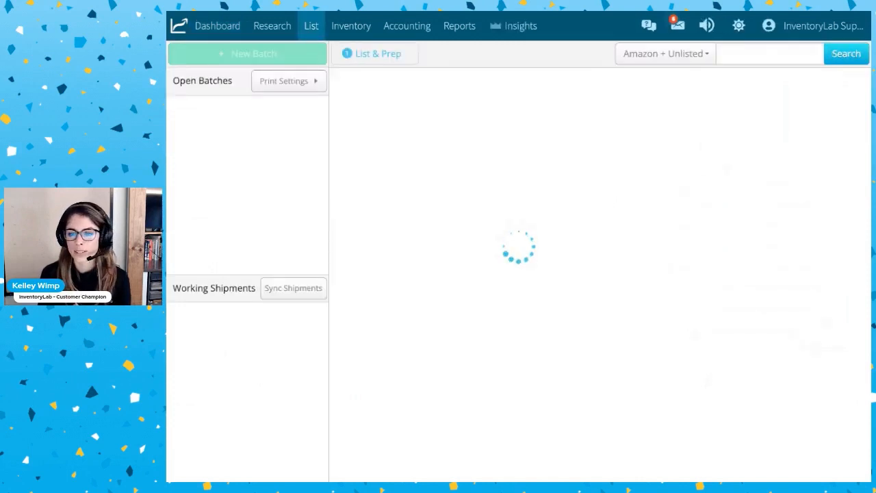
left_click(770, 54)
type("B092WQTBJL")
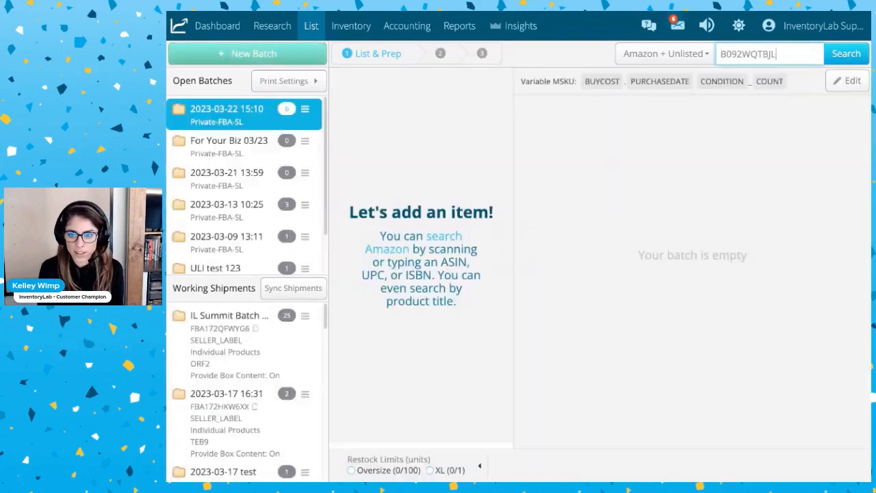
key("Return")
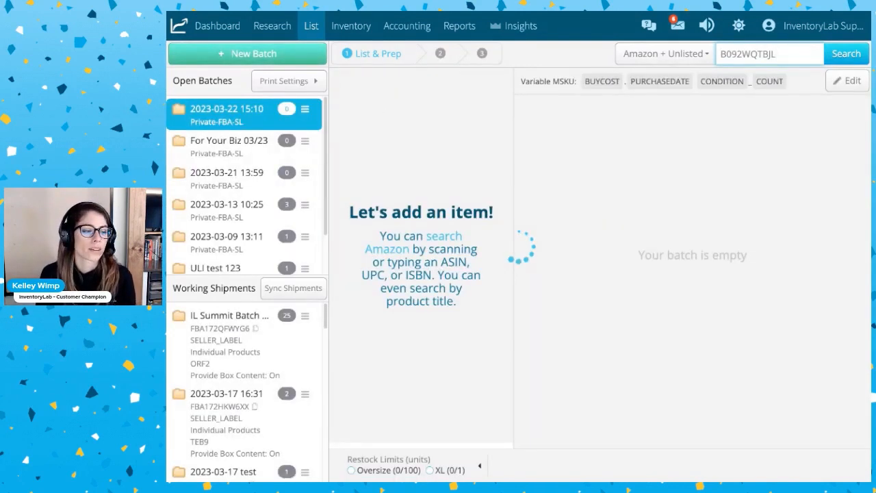
left_click(412, 281)
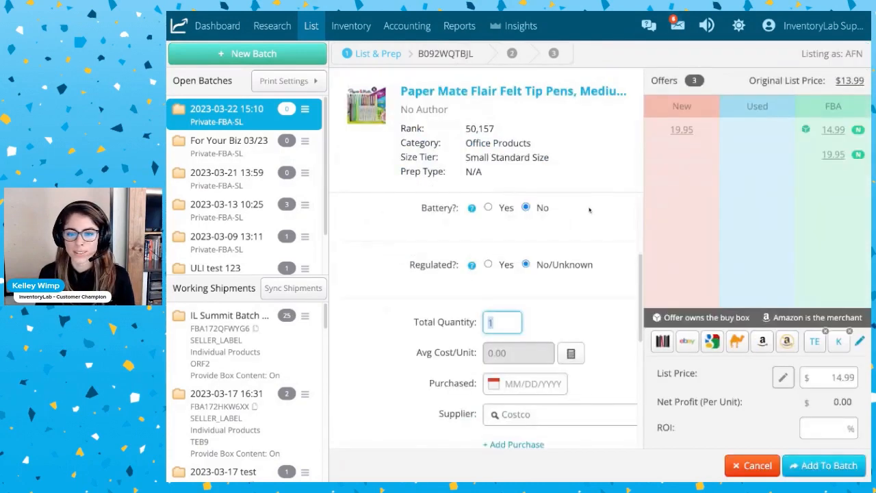
Open the Total Cost/Unit Calculator for the pens and enter a cost per unit of $8.00 with a 15% discount.
scroll(566, 291, "down", 1)
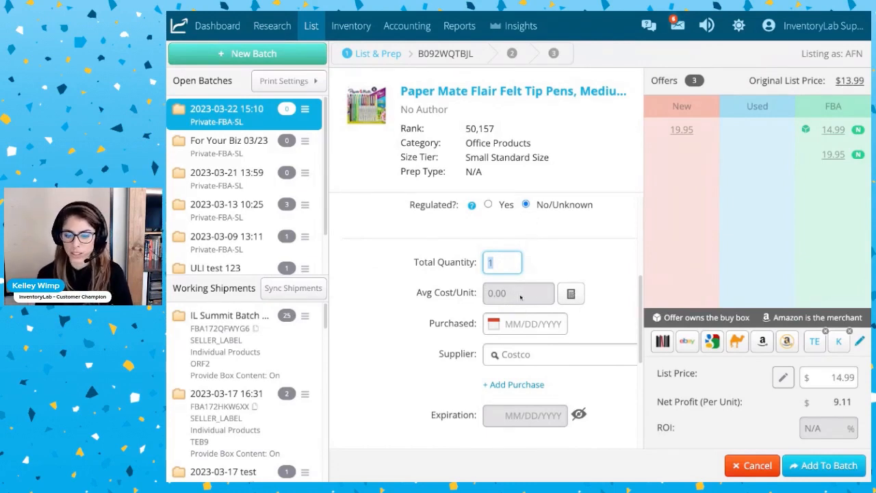
left_click(568, 293)
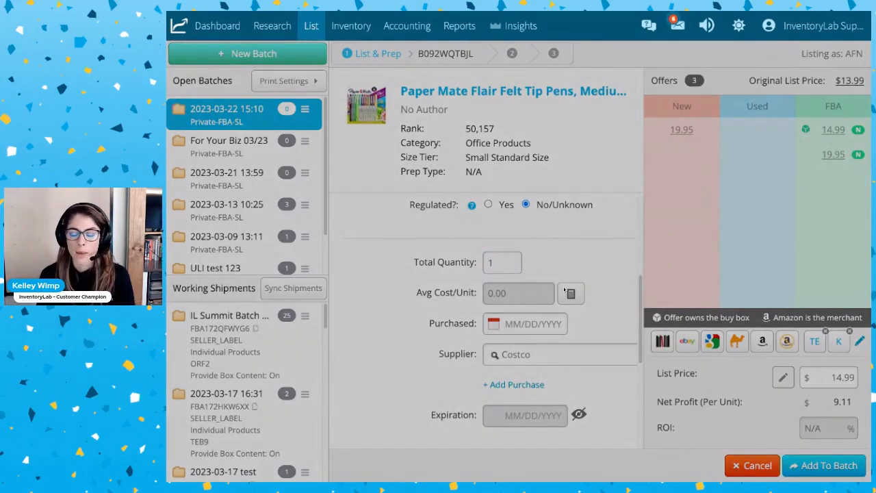
left_click(568, 293)
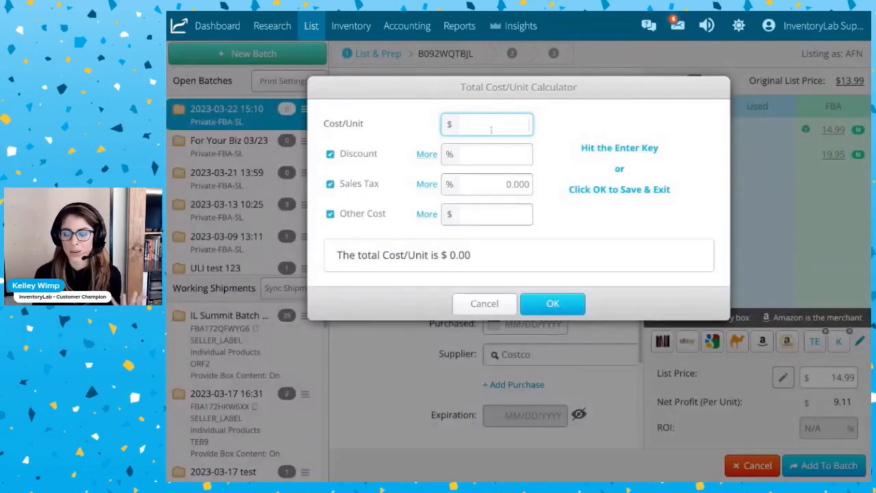
type("8.00")
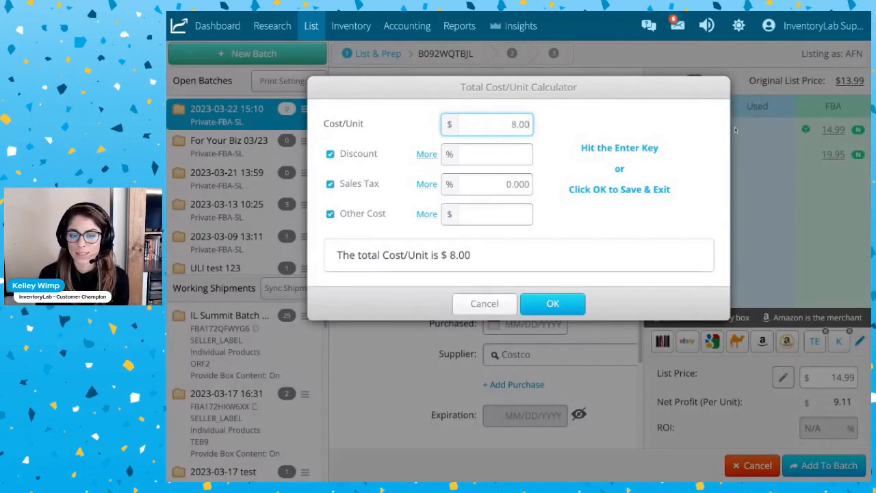
left_click(517, 156)
type("15")
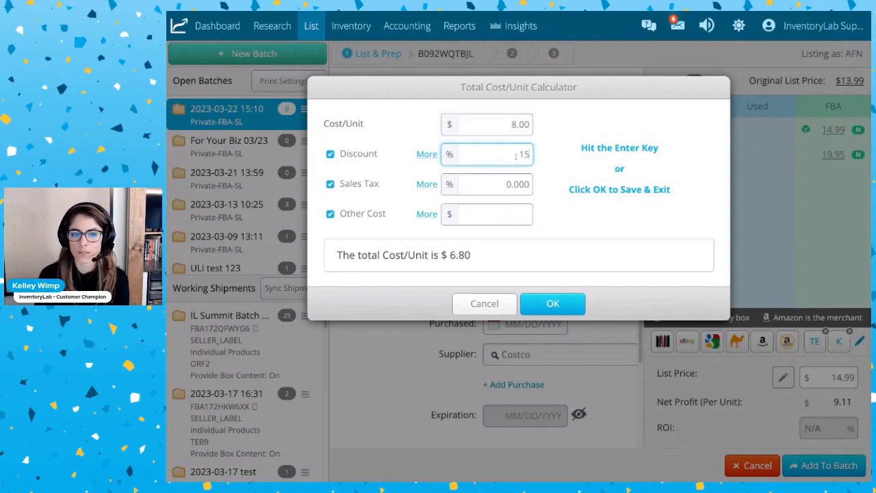
Add 6.0% sales tax and $1.00 other cost in the calculator and apply the total to the item's cost per unit.
left_click(487, 192)
double_click(517, 184)
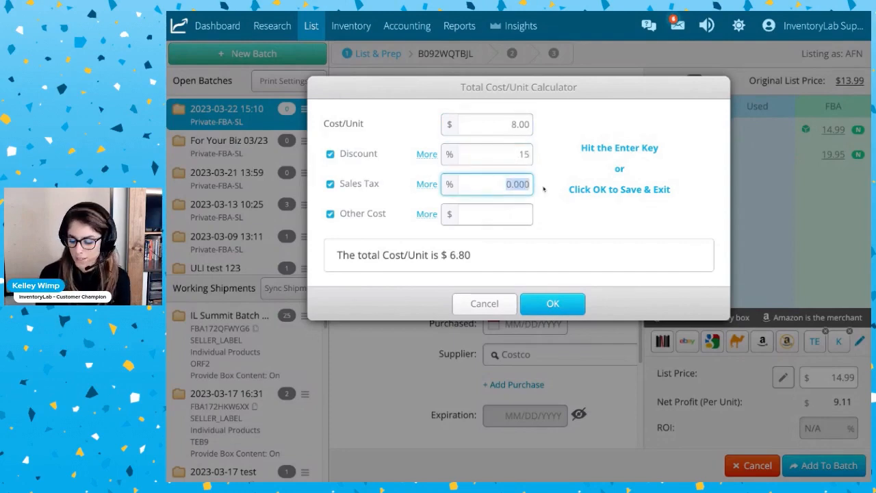
type("6.0")
left_click(526, 216)
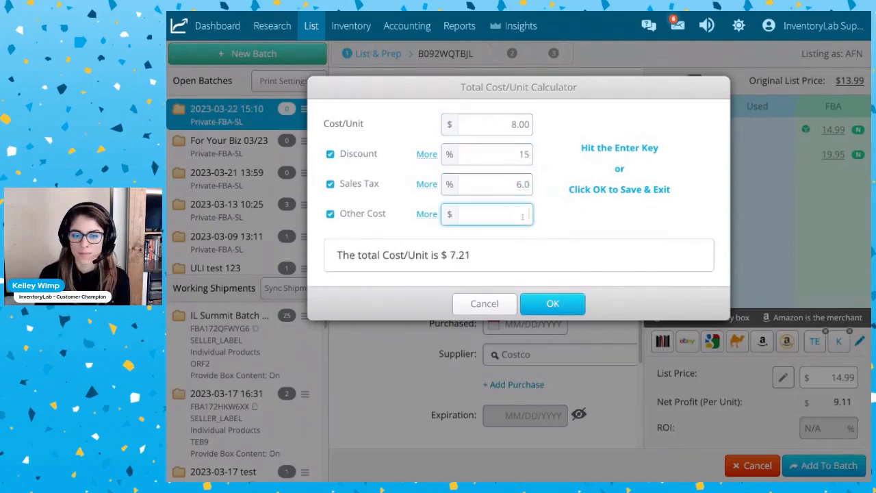
type("1.00")
left_click(634, 216)
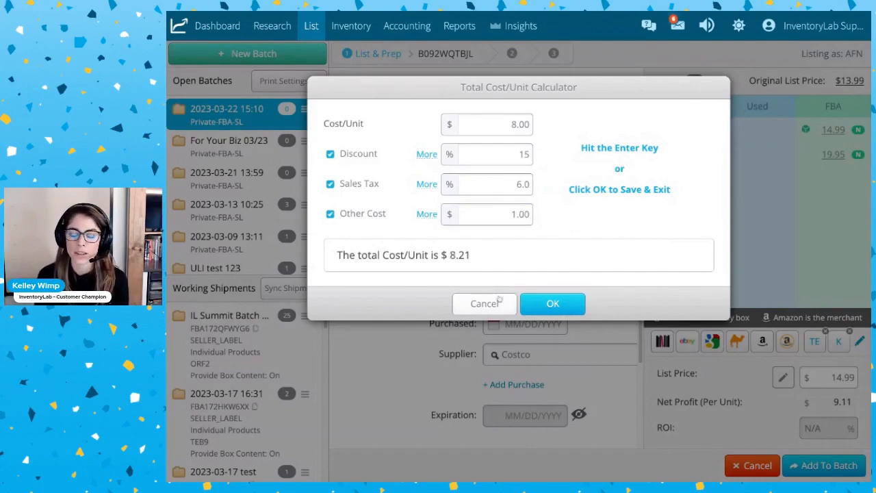
left_click(553, 306)
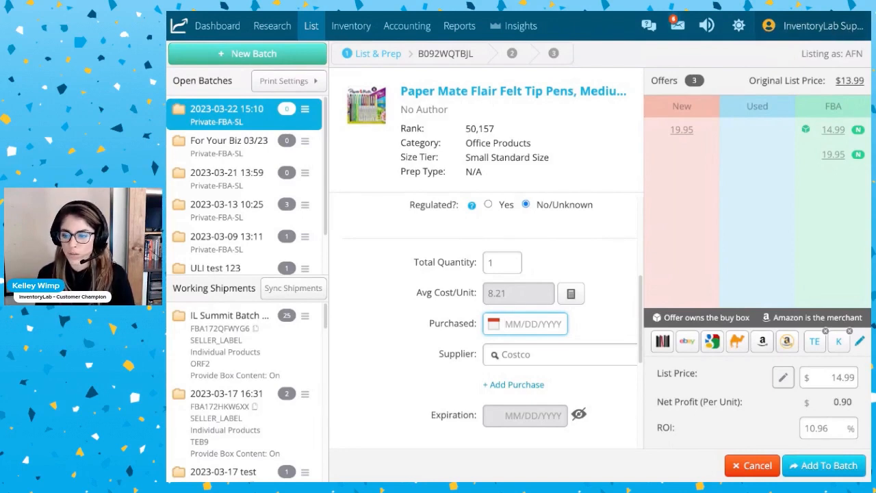
Reopen the List settings and review the Totals Bar, Auto-Pricing, Box Content, Remember Last Entry and Storage Limits options.
left_click(808, 26)
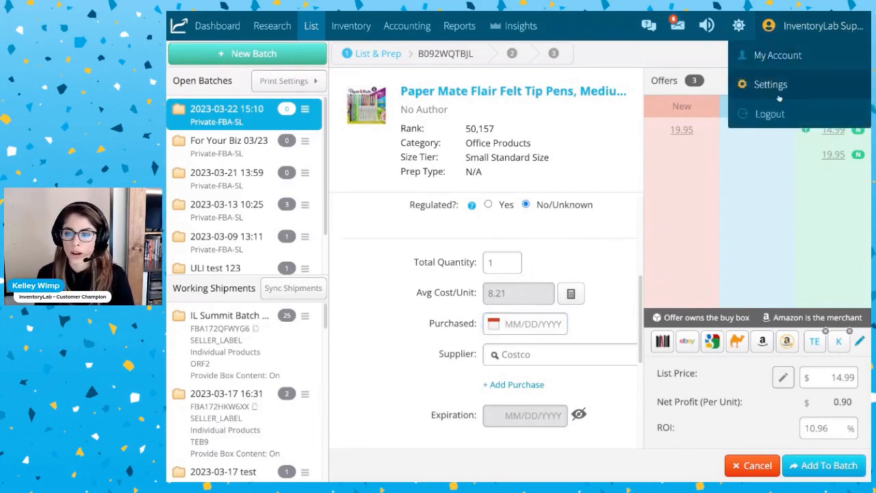
left_click(788, 89)
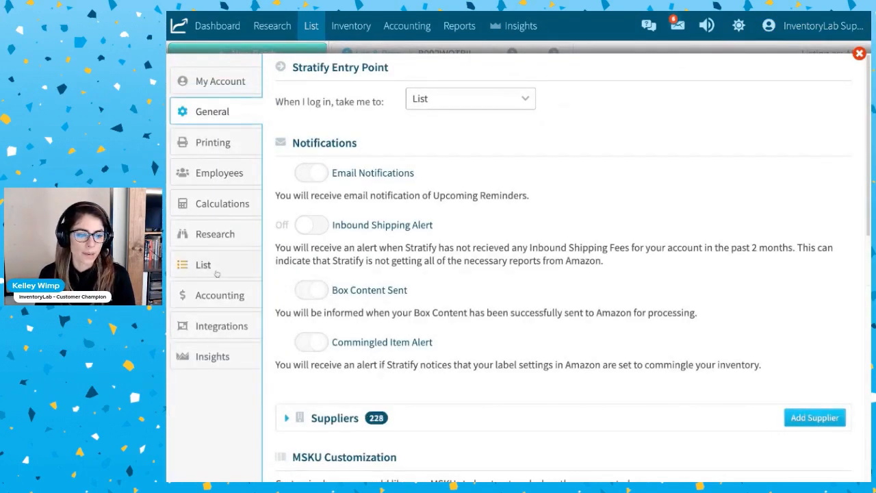
left_click(216, 272)
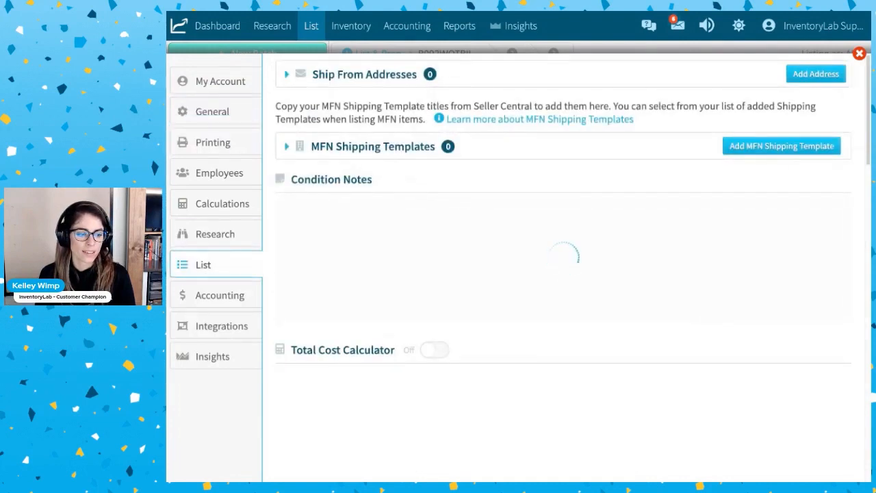
scroll(564, 265, "down", 3)
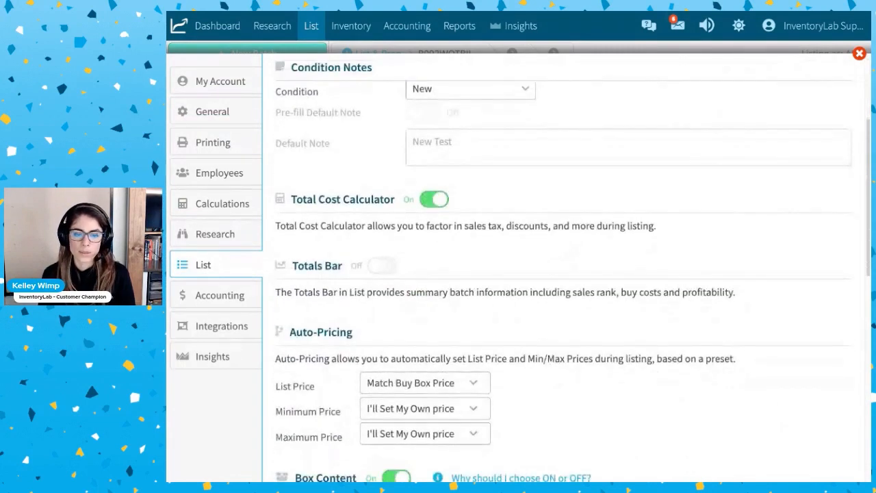
scroll(564, 265, "down", 2)
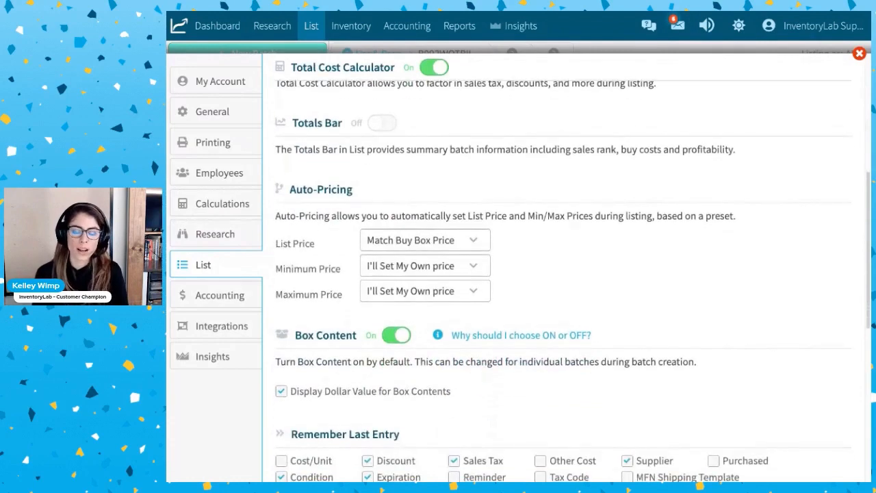
scroll(565, 265, "down", 1)
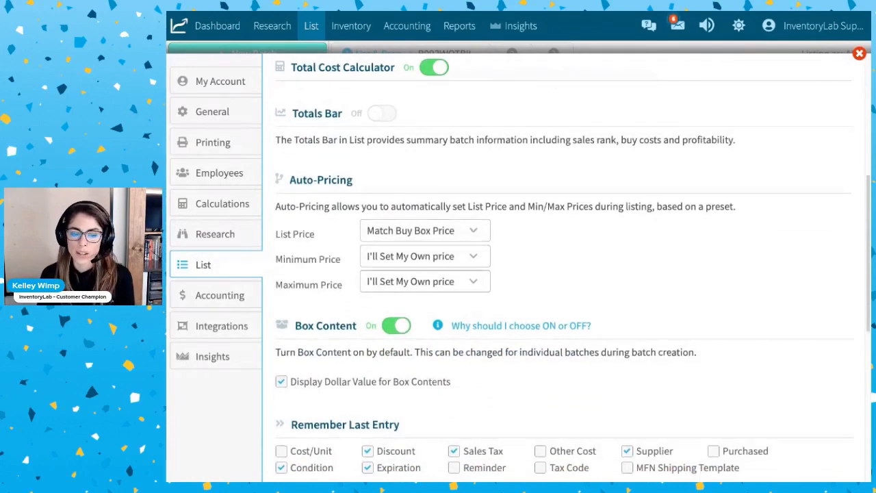
scroll(564, 265, "down", 3)
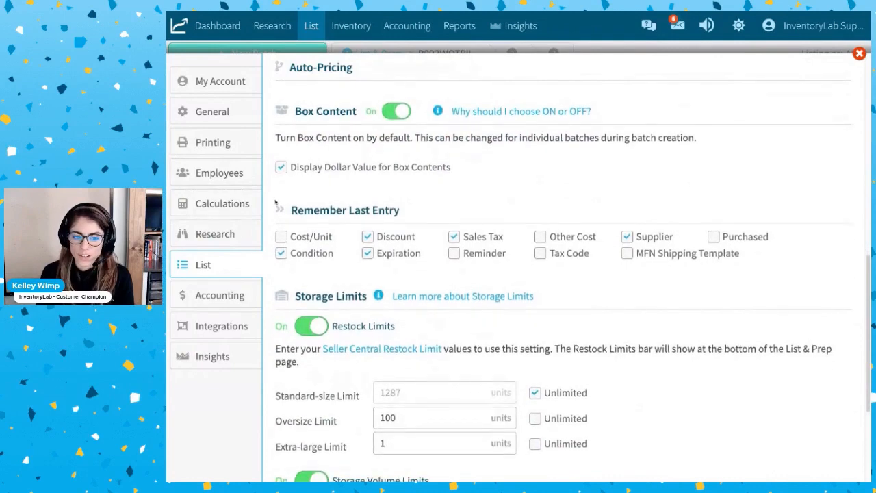
Exclude Discount and Expiration from the Remember Last Entry options in the List settings.
triple_click(276, 202)
left_click(540, 188)
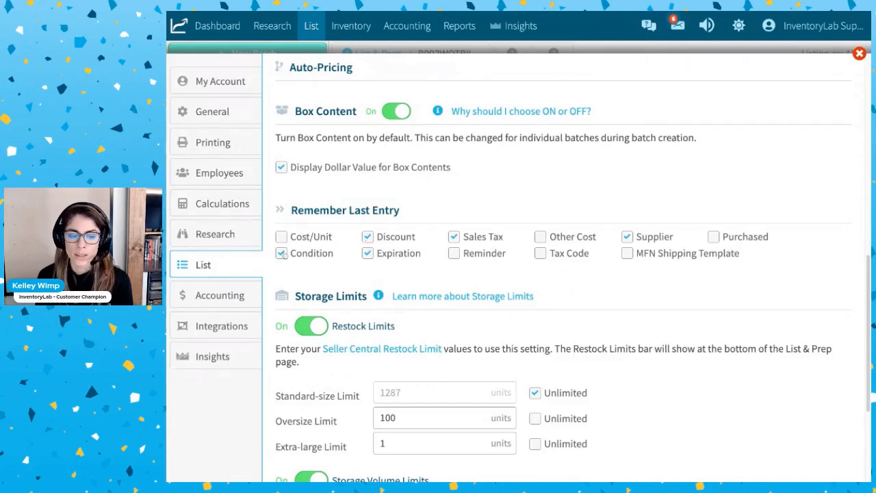
left_click(368, 237)
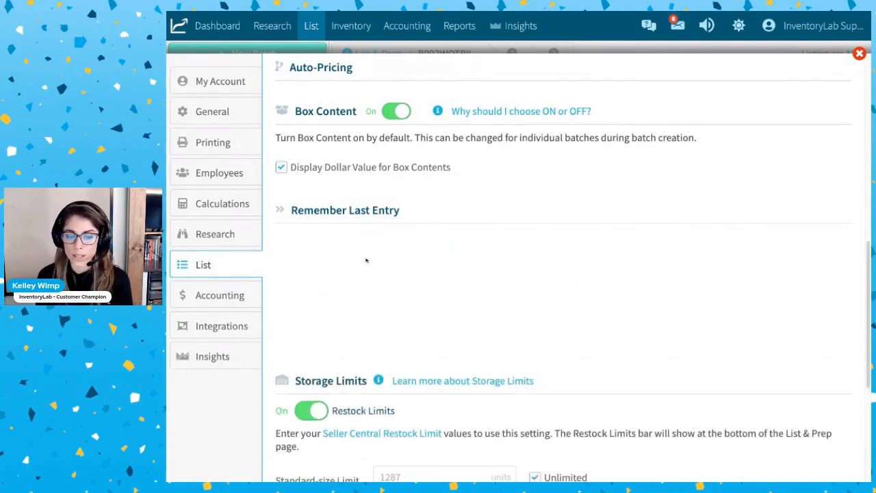
left_click(369, 254)
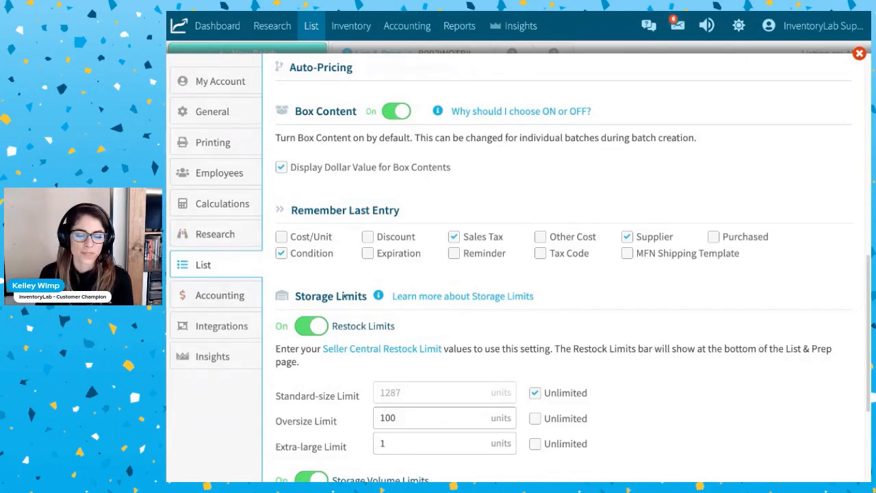
Turn off Restock Limits, Storage Volume Limits and the over-limit warning under Storage Limits.
scroll(475, 265, "down", 3)
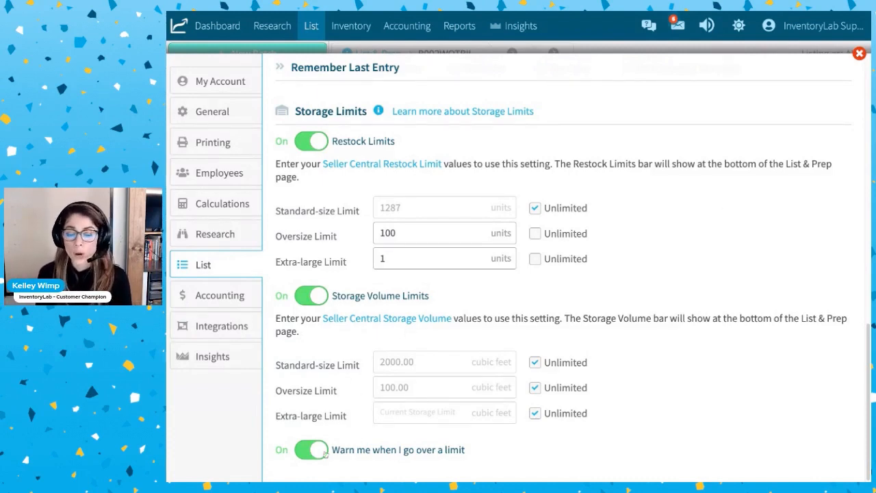
left_click(319, 142)
left_click(315, 449)
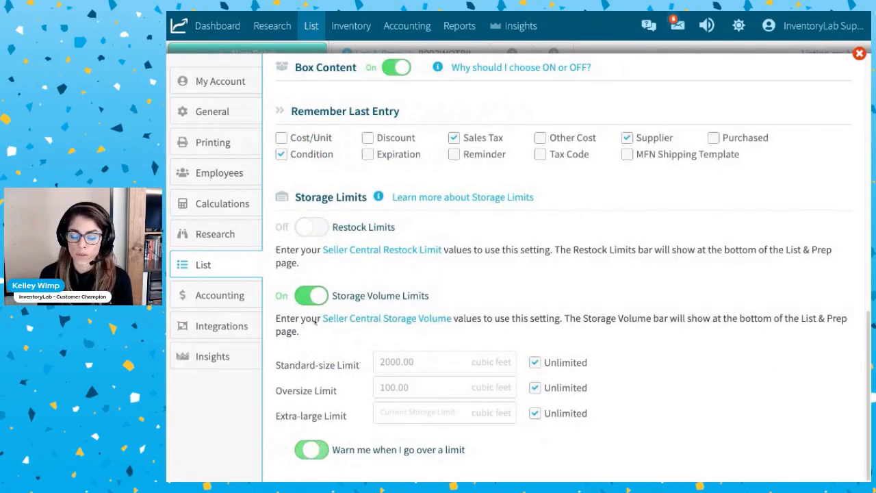
left_click(317, 306)
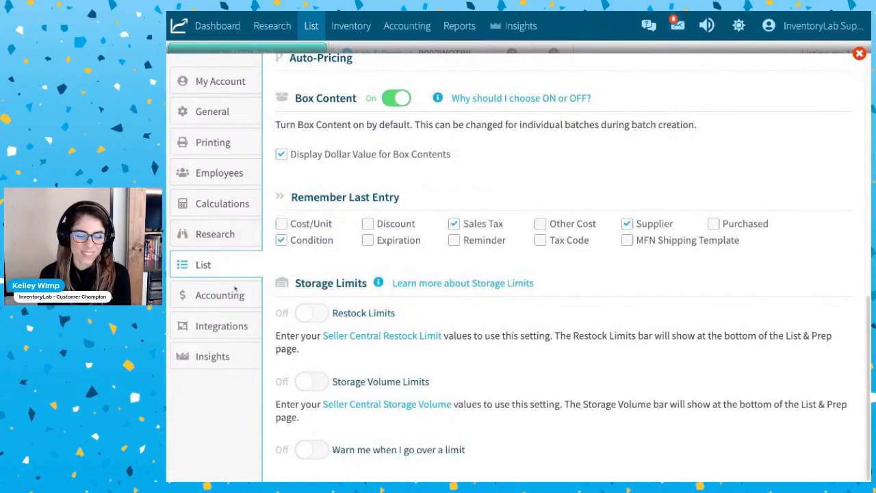
Open the Accounting settings and review the list of Income Categories.
left_click(222, 293)
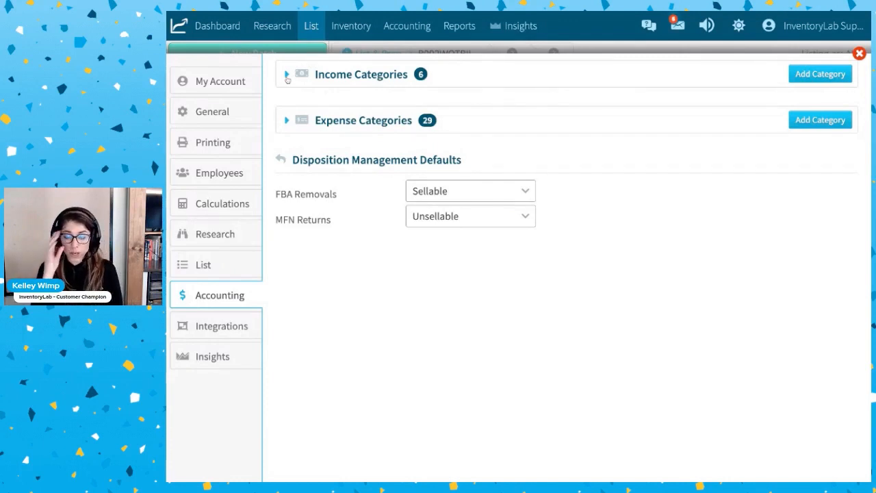
left_click(287, 76)
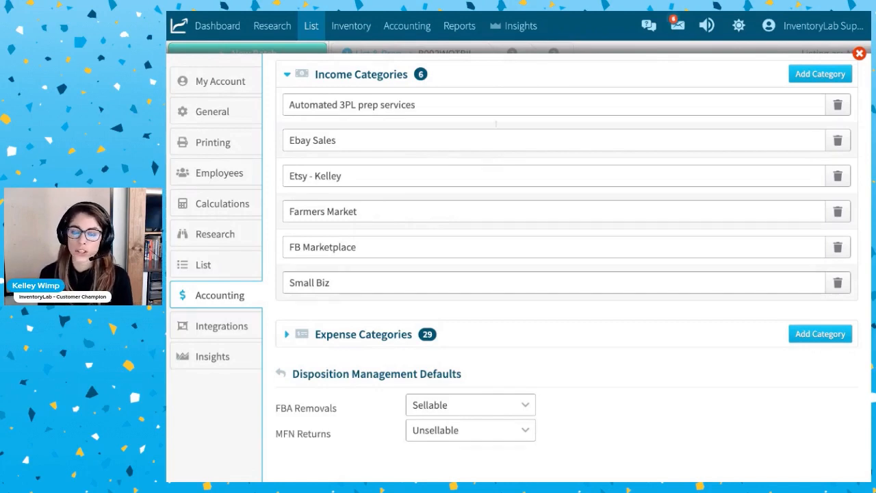
mouse_move(408, 28)
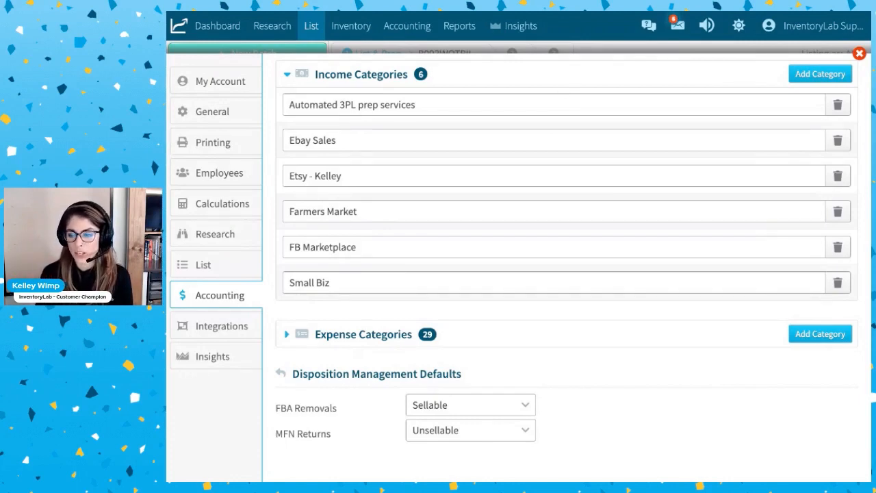
left_click(288, 75)
left_click(288, 75)
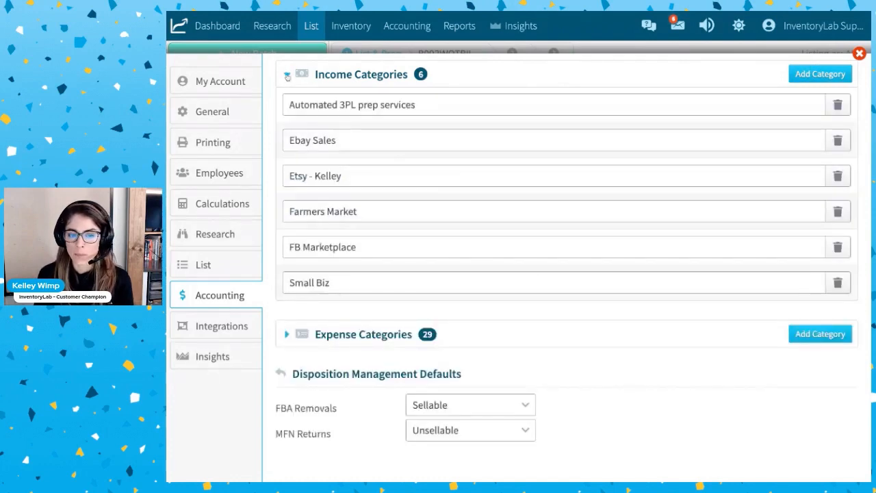
Add an income category named TEST and delete it again.
left_click(832, 76)
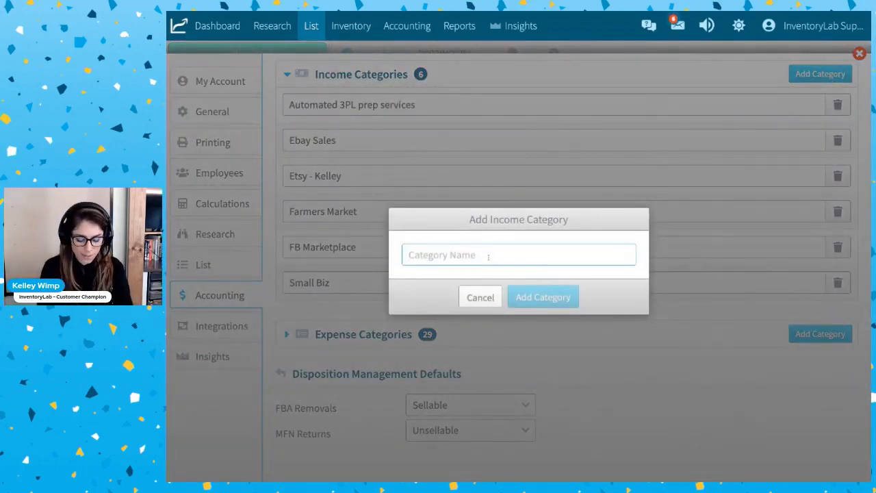
type("TEST")
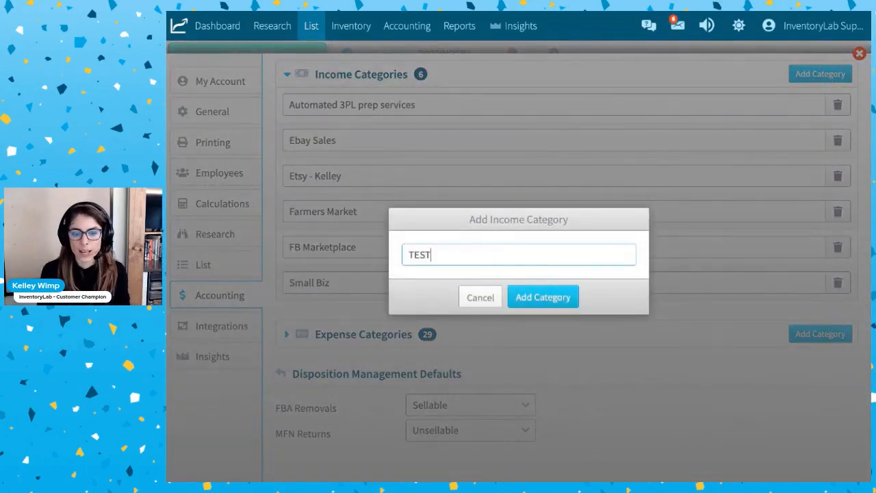
left_click(543, 297)
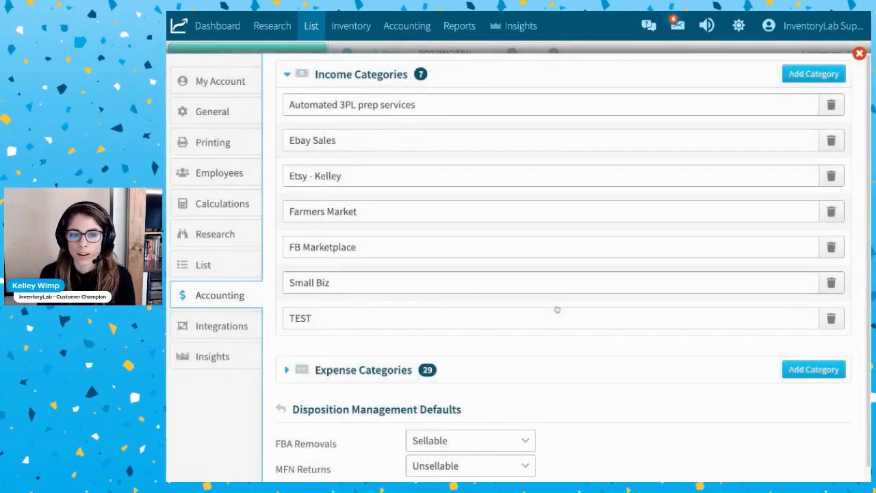
left_click(830, 320)
left_click(566, 293)
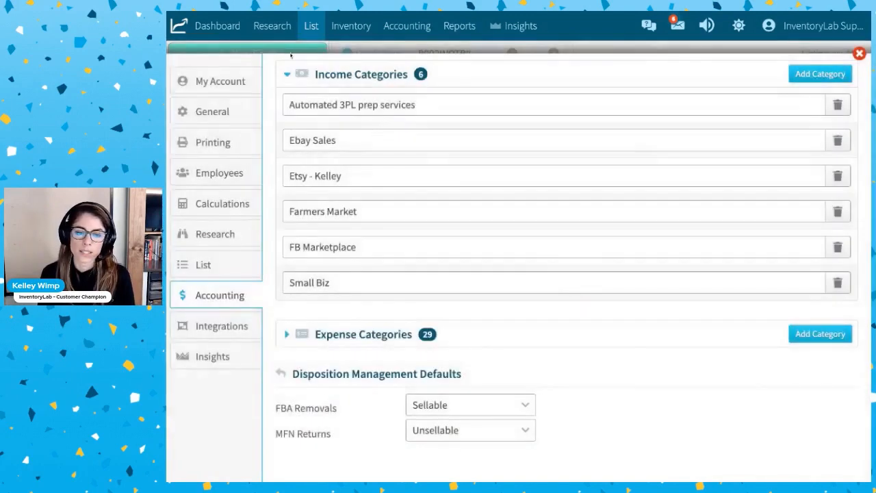
Collapse the Income Categories, review the list of Expense Categories and collapse it as well.
left_click(287, 74)
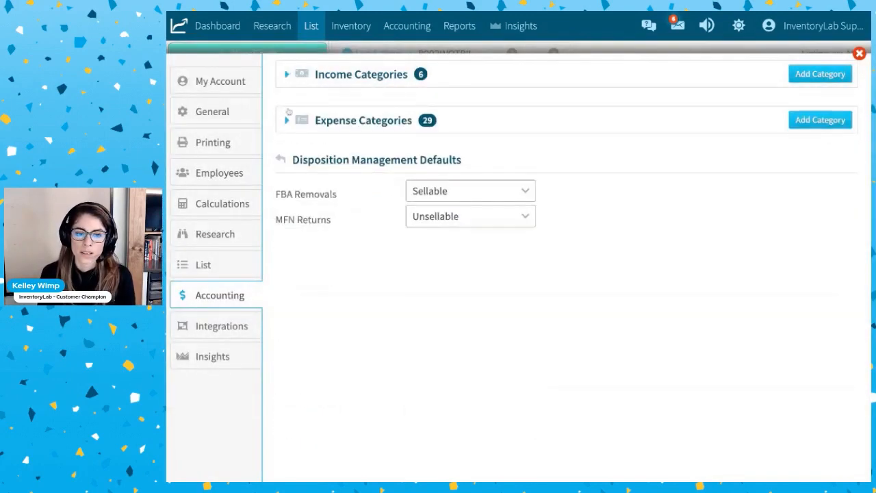
left_click(287, 129)
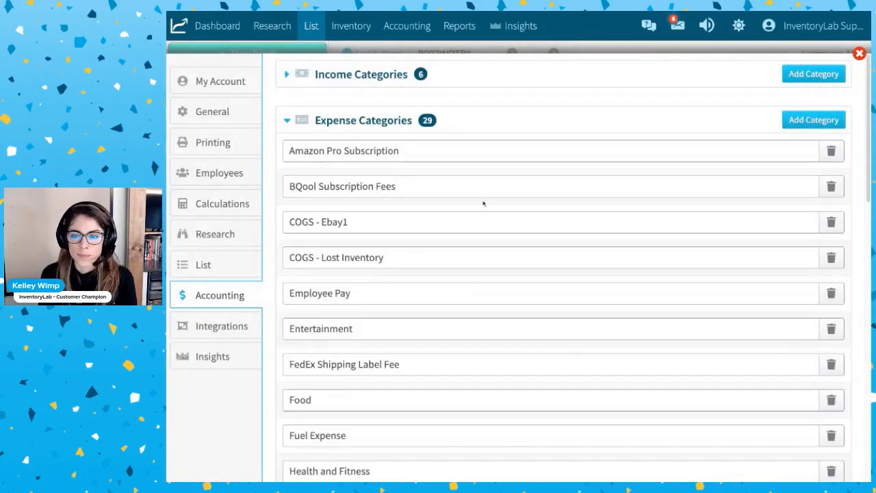
left_click(286, 121)
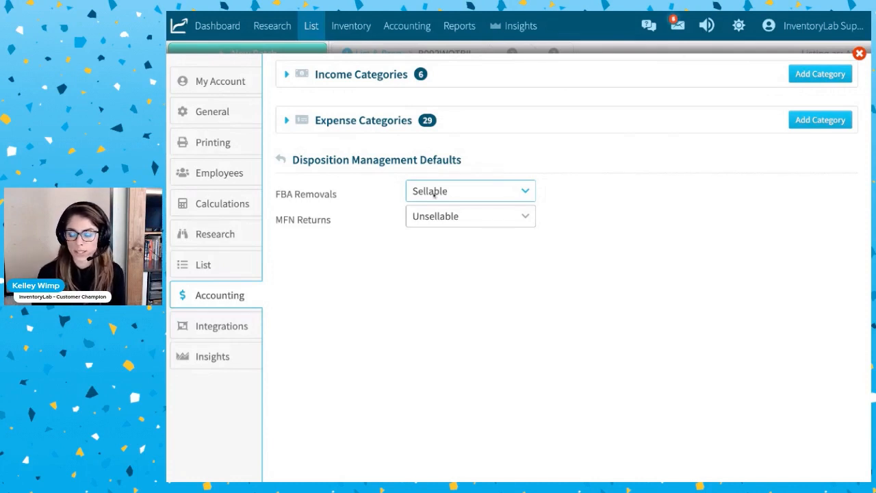
Set the Disposition Management Defaults to Amazon Default for FBA Removals and Unsellable for MFN Returns.
left_click(437, 216)
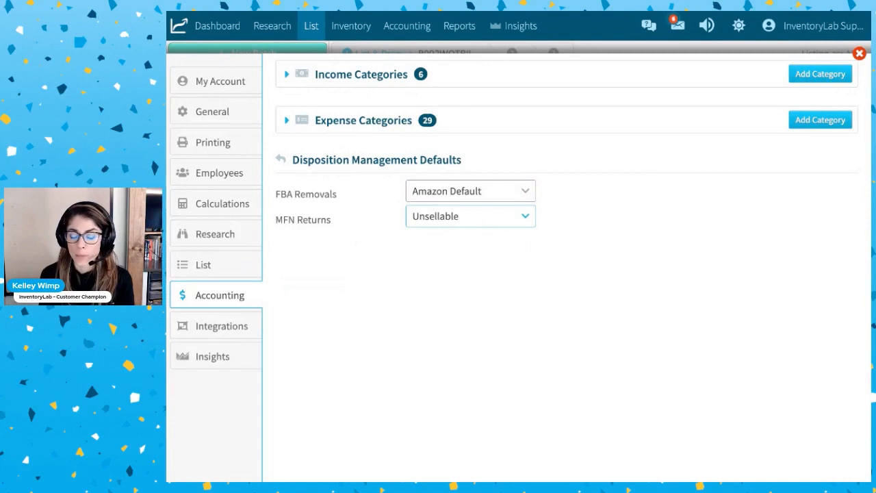
left_click(486, 231)
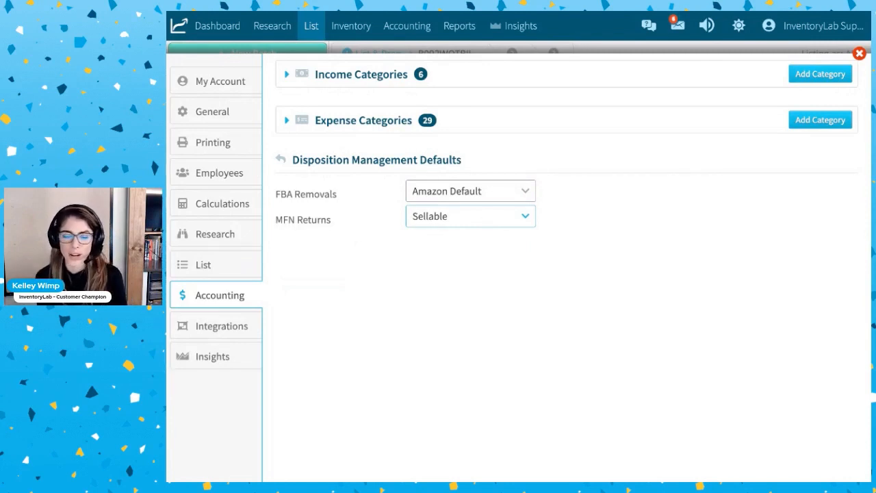
left_click(475, 231)
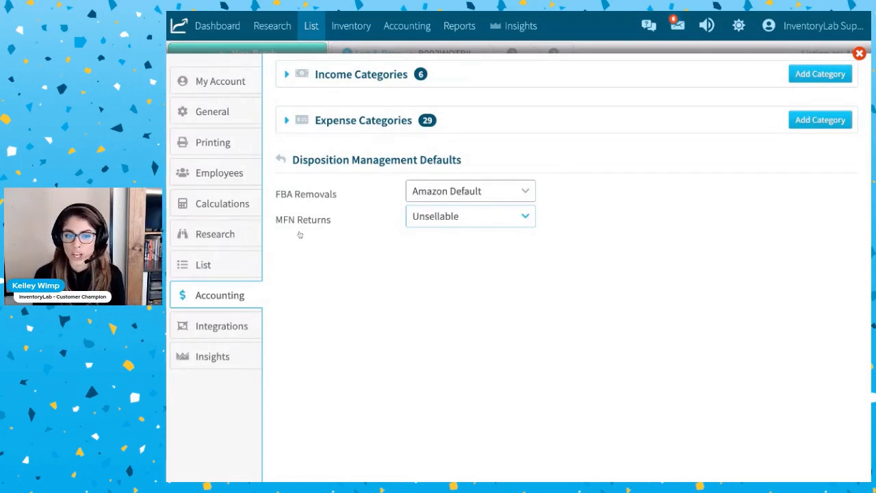
mouse_move(405, 35)
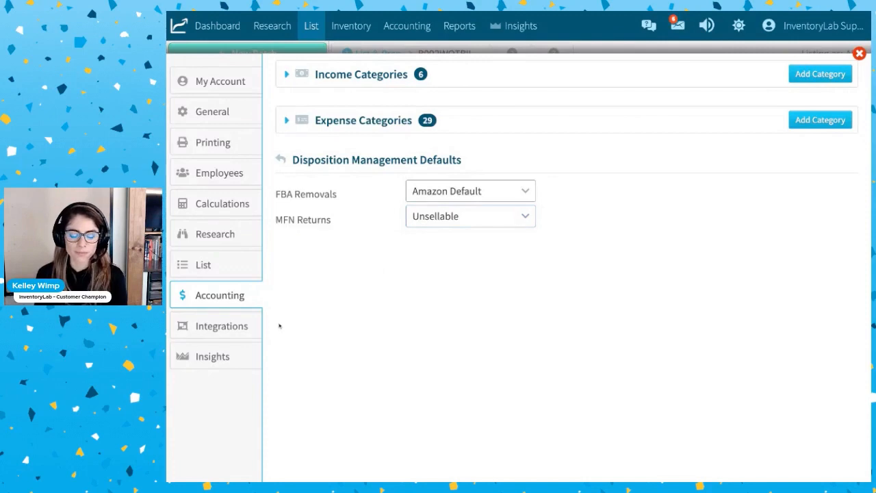
Turn off the Seller Snap repricer in the Integrations settings, then open its reconnection dialog and cancel it.
left_click(223, 331)
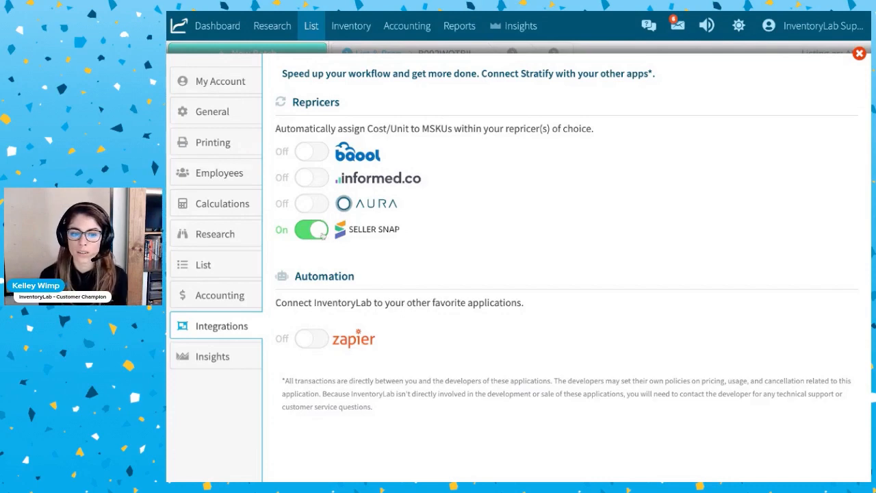
left_click(321, 236)
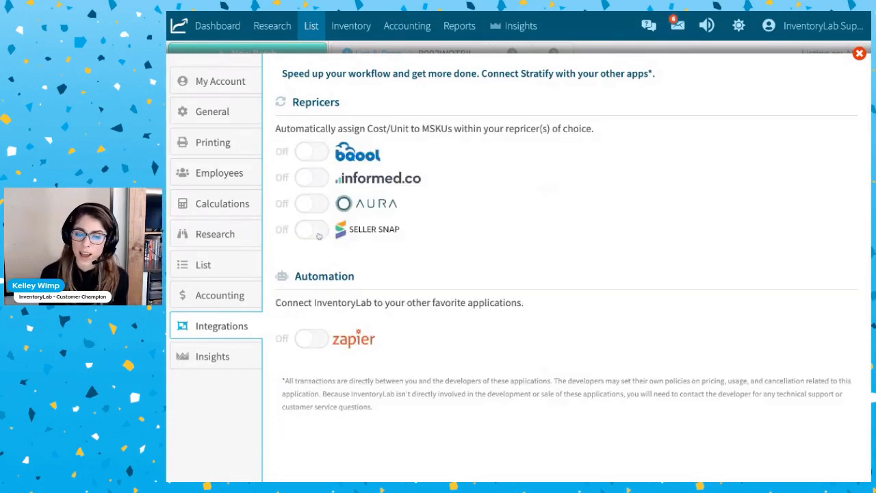
left_click(316, 236)
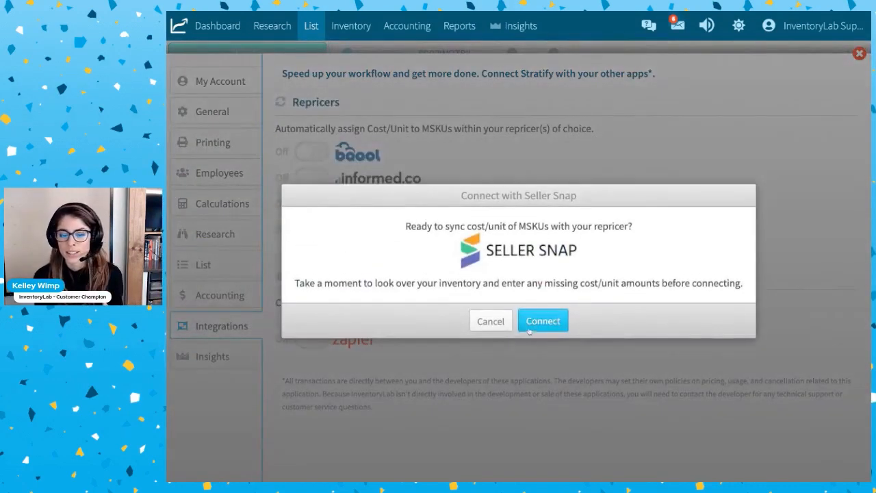
left_click(498, 315)
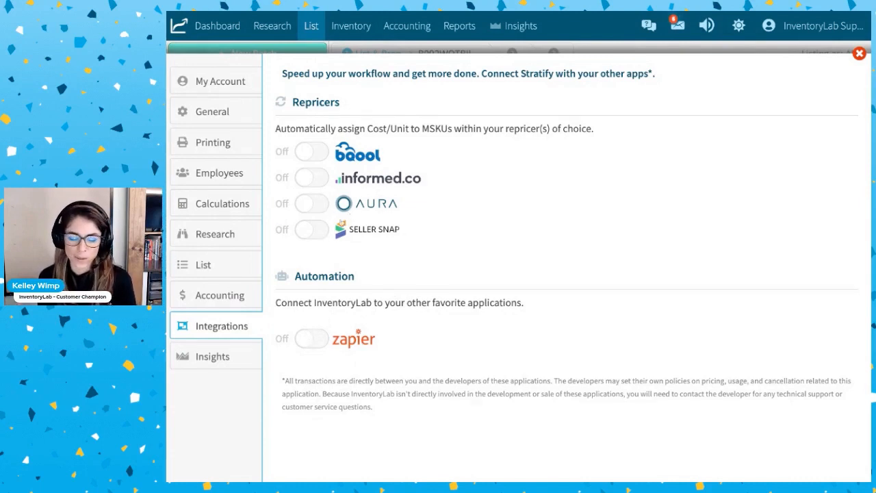
Review the Insights settings for restock statuses and On Order items, and revisit the My Account and General settings.
left_click(209, 365)
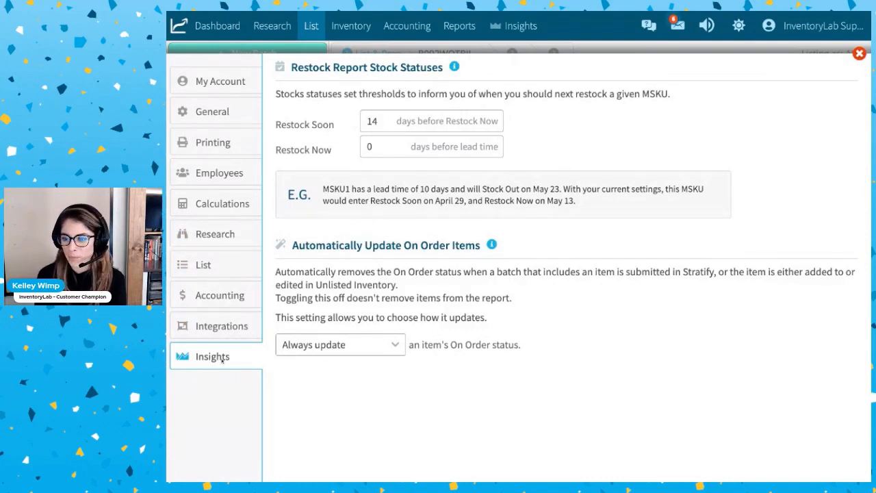
left_click(219, 81)
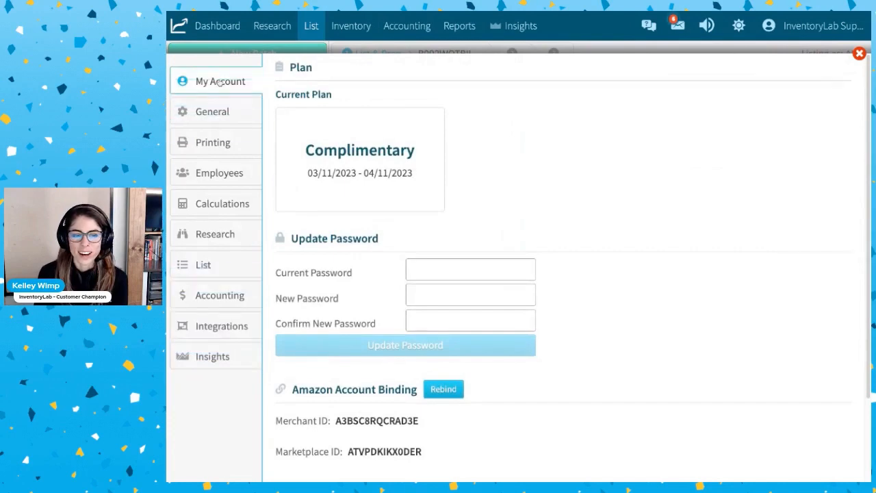
left_click(209, 112)
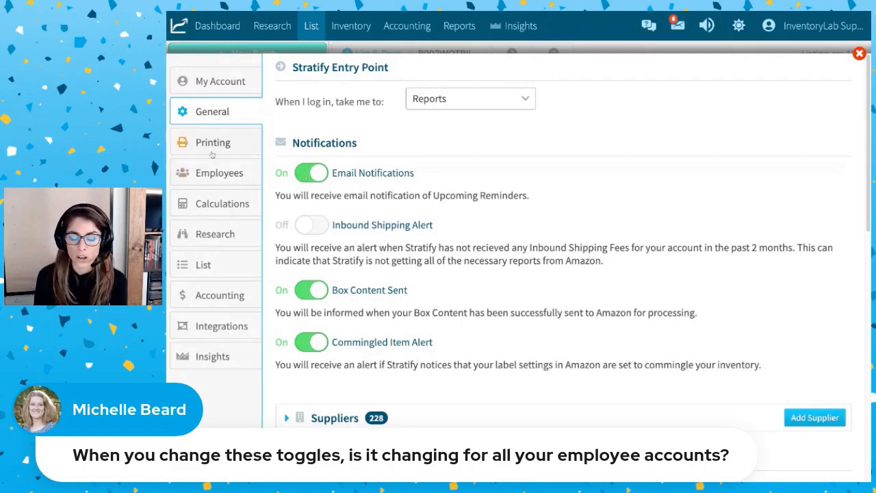
Return to the List settings and switch the Totals Bar on and back off as a toggle demonstration.
left_click(231, 270)
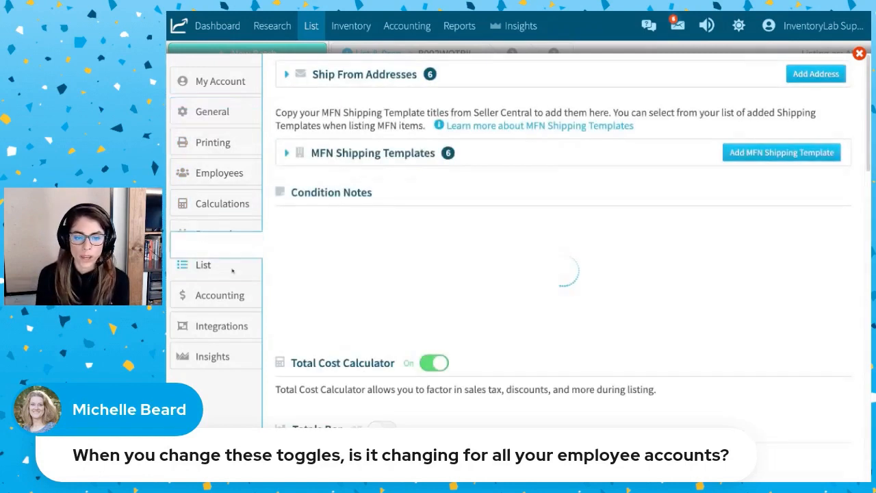
scroll(418, 306, "down", 3)
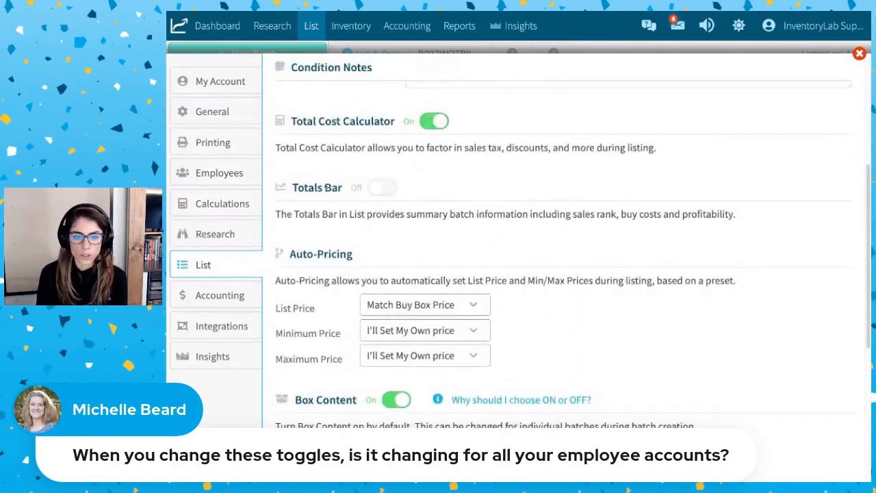
left_click(373, 191)
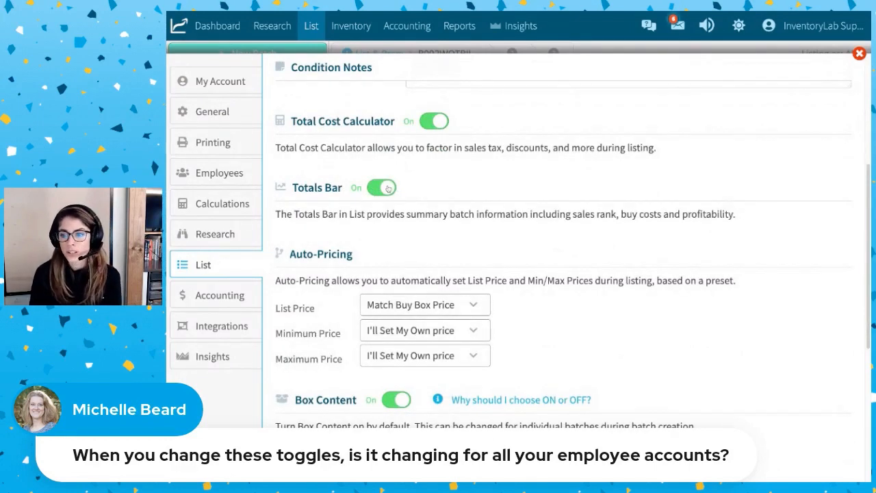
left_click(381, 188)
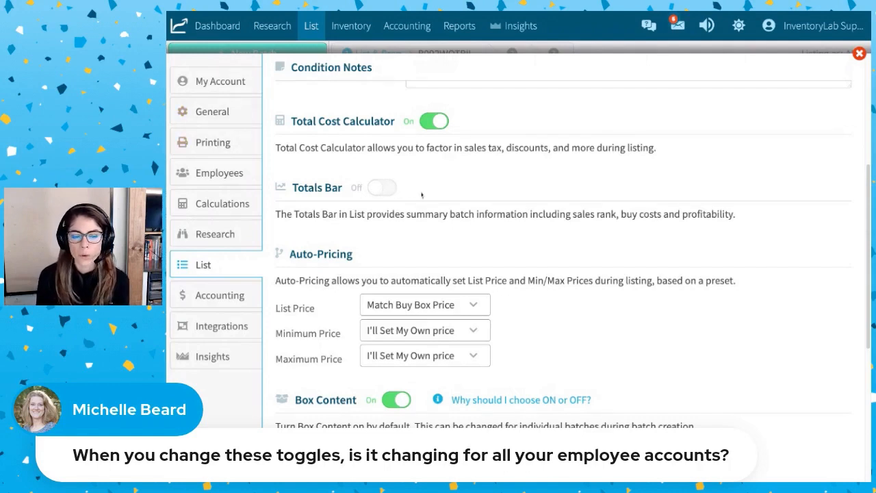
left_click(434, 122)
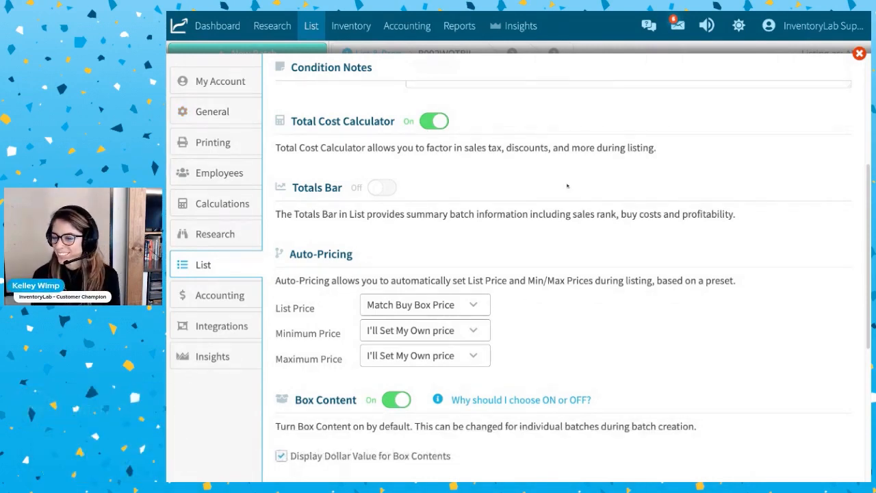
View the My Account plan details and go on to the General settings.
left_click(220, 82)
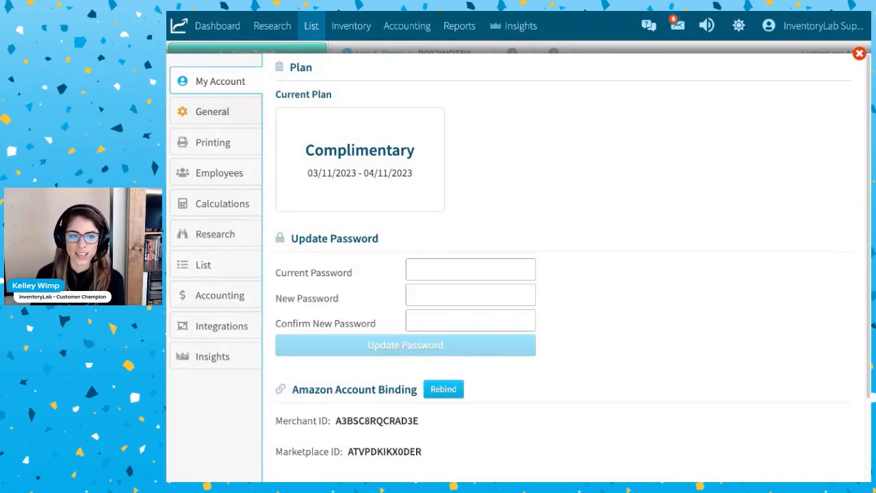
left_click(212, 112)
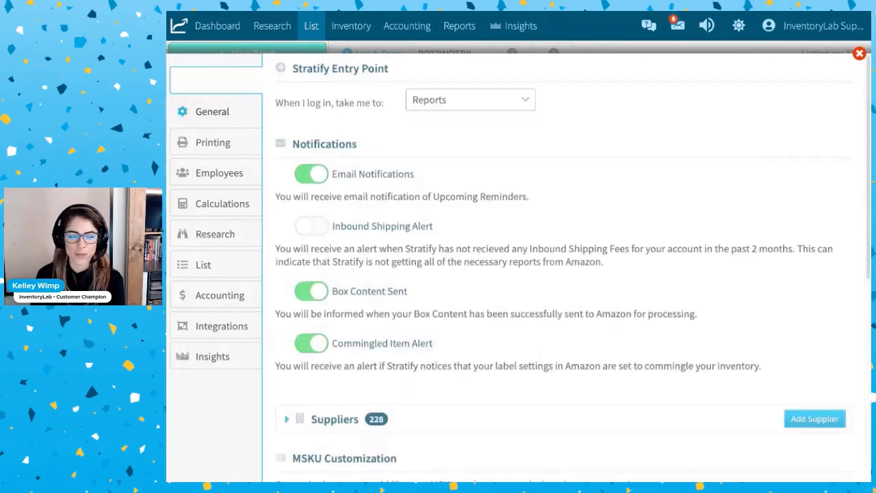
Set the icon text of the BooksScouter custom research shortcut to K in the General settings, save it, and close the settings.
scroll(566, 339, "down", 5)
scroll(566, 339, "down", 3)
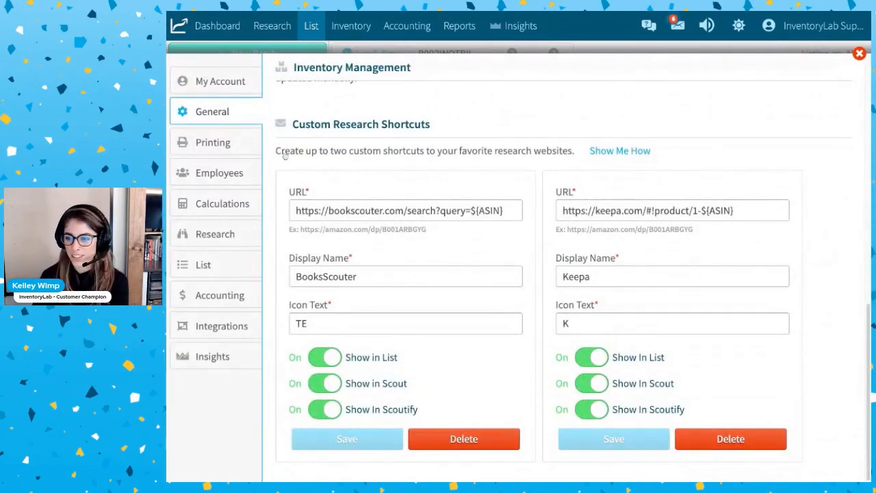
triple_click(439, 129)
left_click(483, 118)
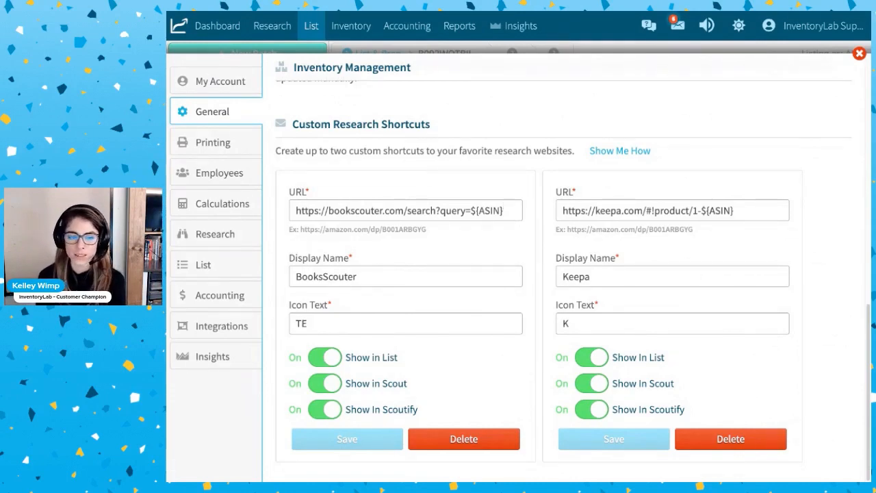
left_click_drag(512, 217, 294, 211)
left_click_drag(381, 277, 296, 278)
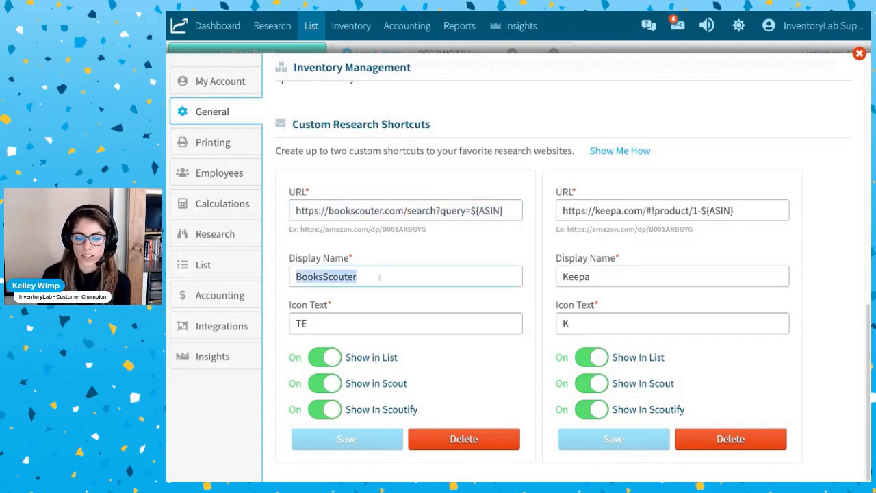
left_click(313, 323)
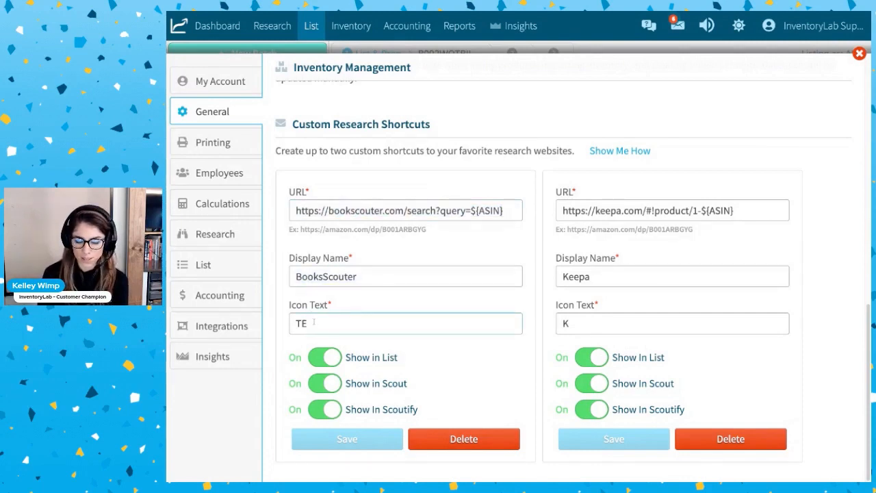
key("BackSpace")
key("BackSpace")
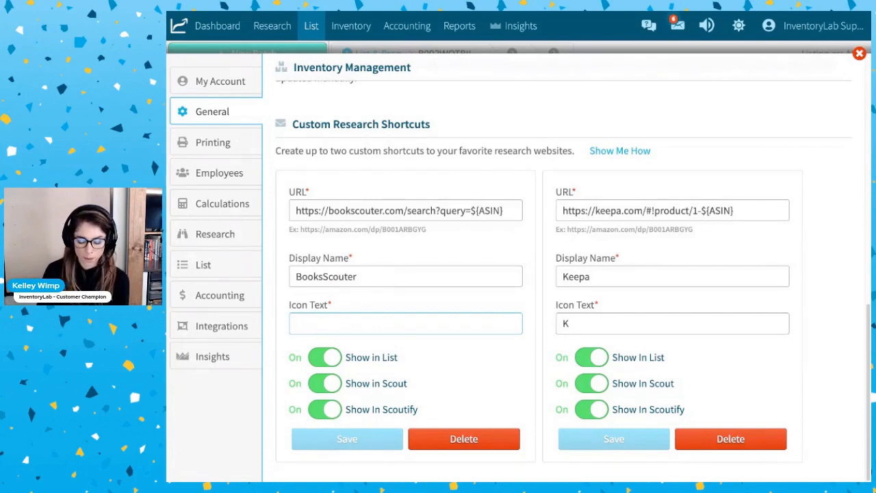
type("K")
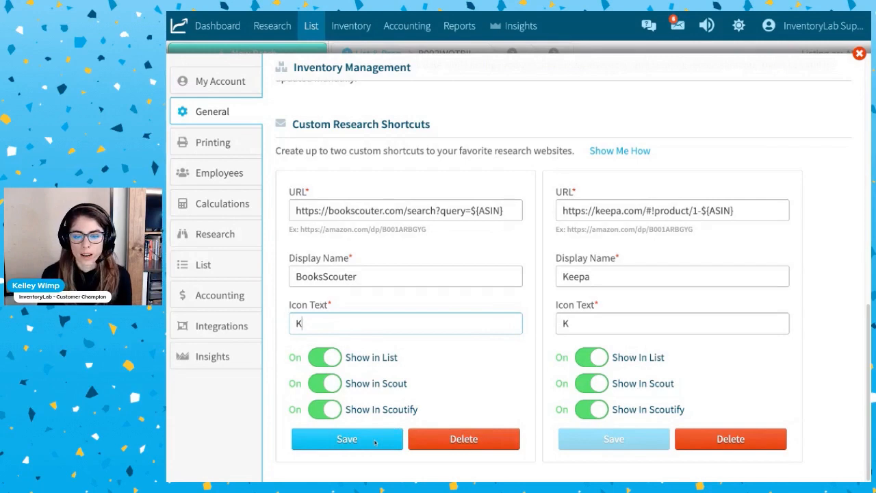
left_click(342, 446)
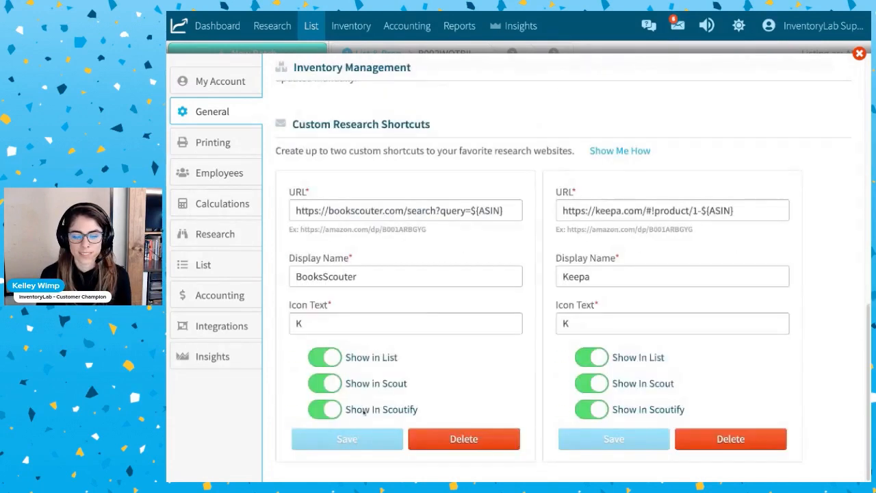
left_click(860, 54)
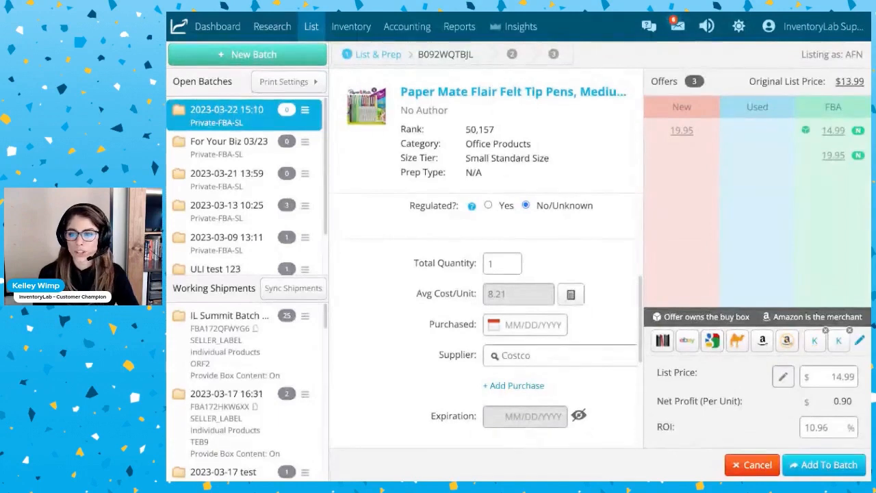
Reopen the General settings, delete the BooksScouter custom research shortcut, and return to the listing.
left_click(769, 26)
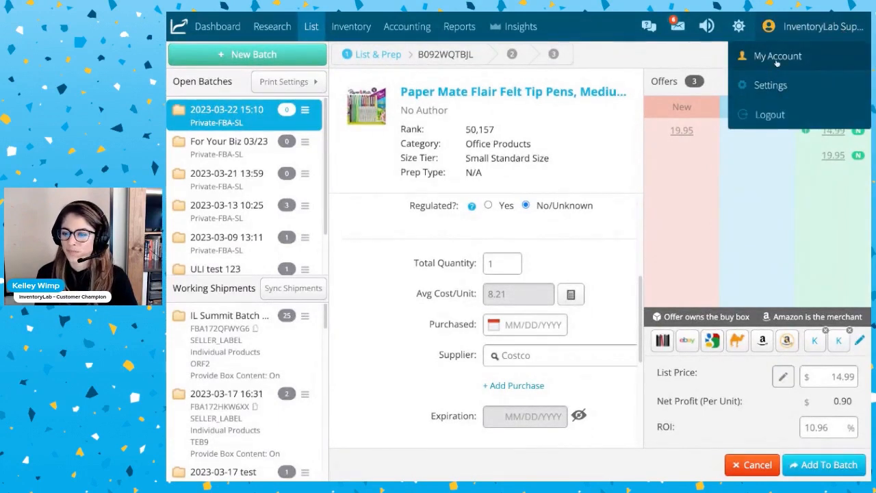
left_click(777, 57)
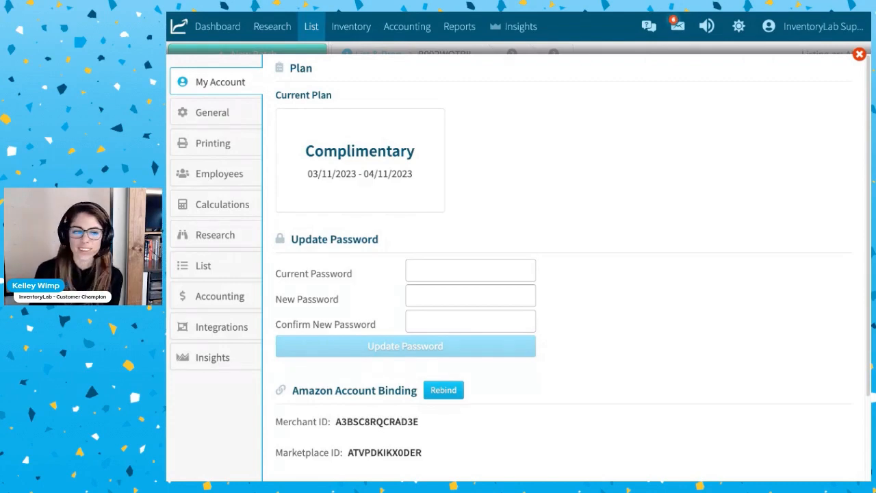
left_click(213, 112)
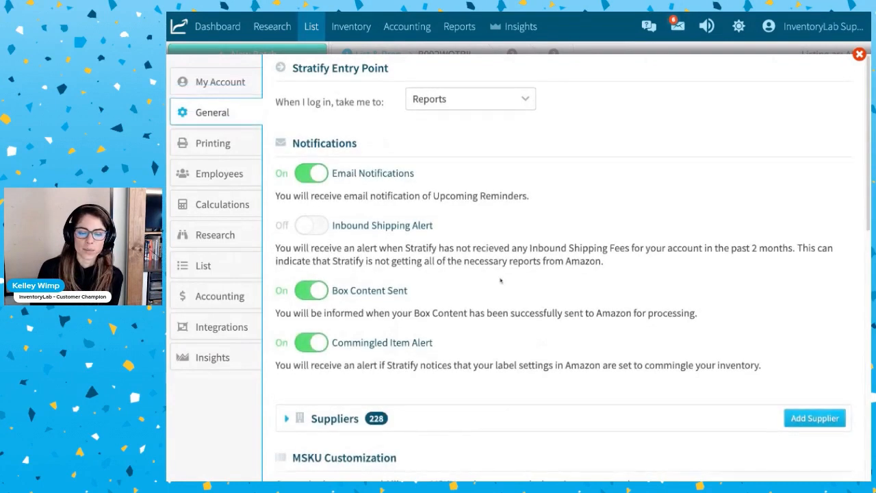
scroll(500, 280, "down", 5)
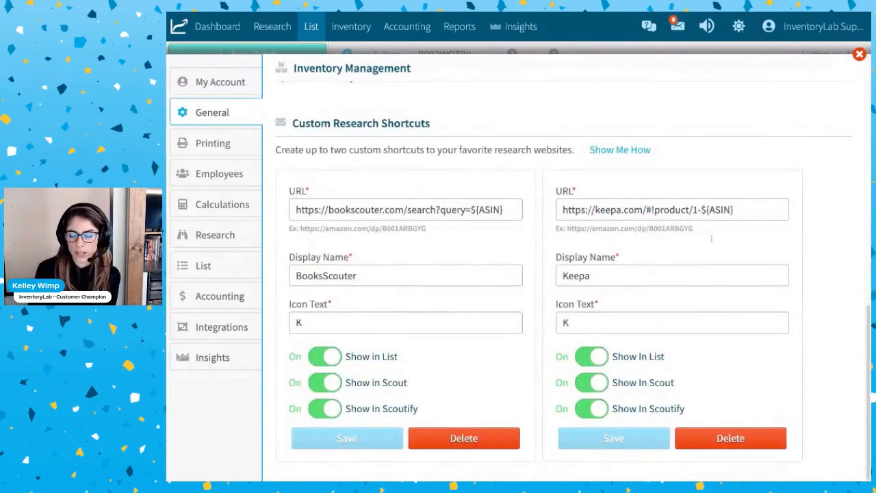
double_click(576, 325)
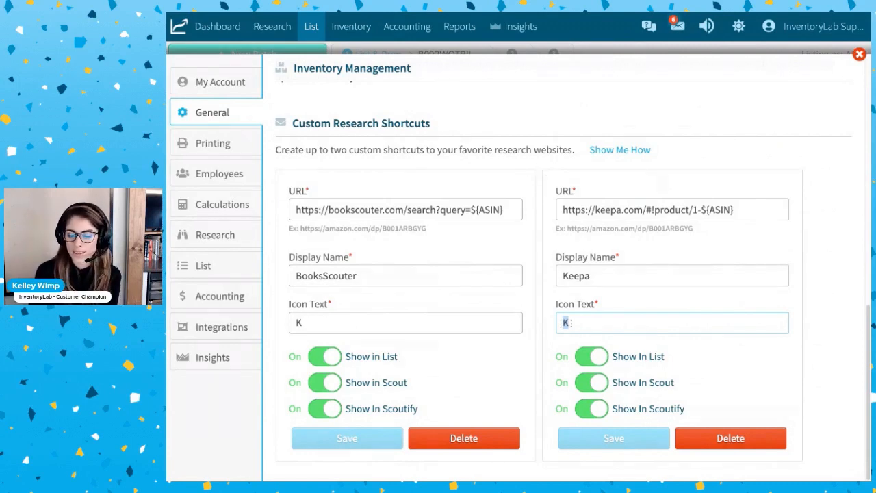
left_click(570, 323)
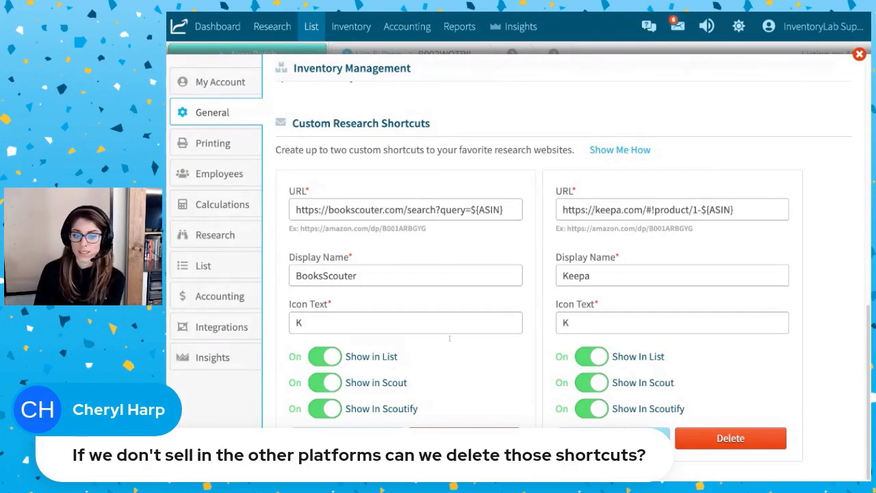
left_click(464, 438)
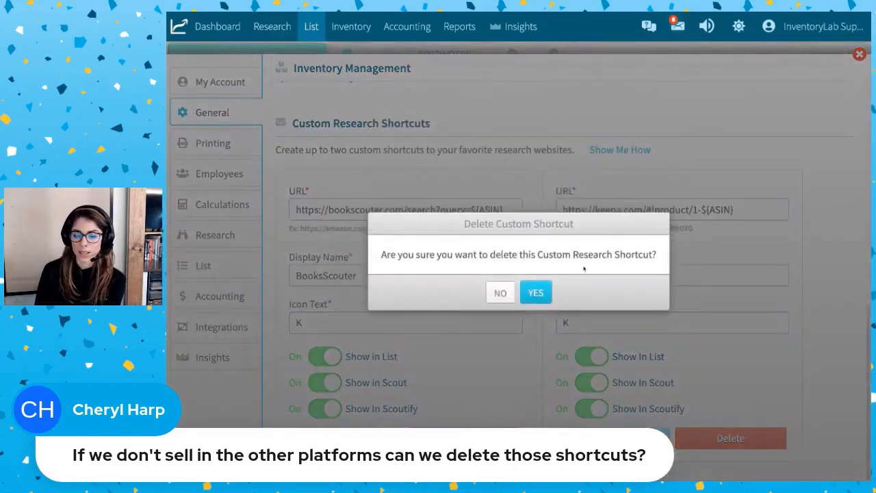
left_click(536, 293)
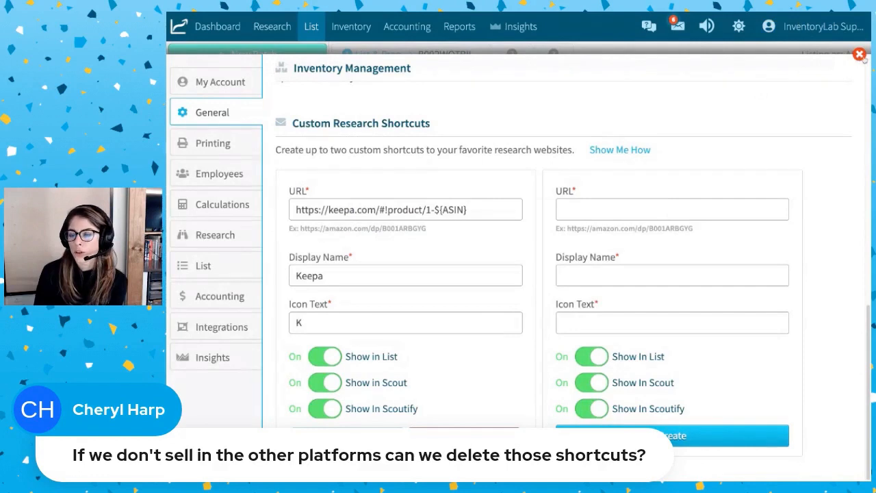
left_click(860, 55)
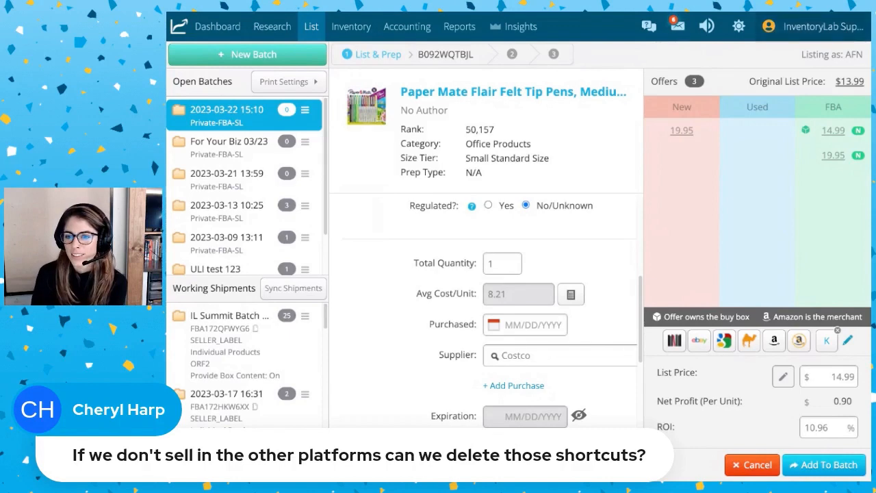
Reopen the settings and review the printer and label printing options in the Printing settings.
left_click(788, 26)
left_click(771, 85)
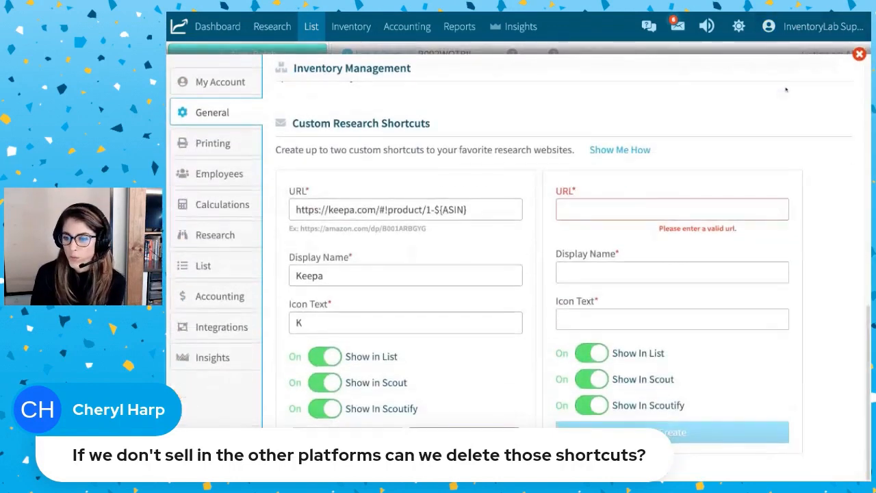
left_click(205, 154)
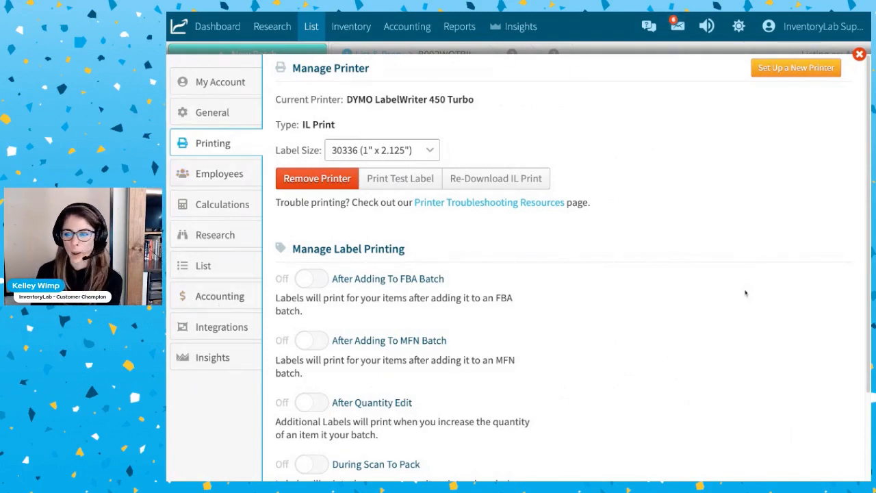
scroll(746, 293, "down", 2)
scroll(746, 293, "up", 2)
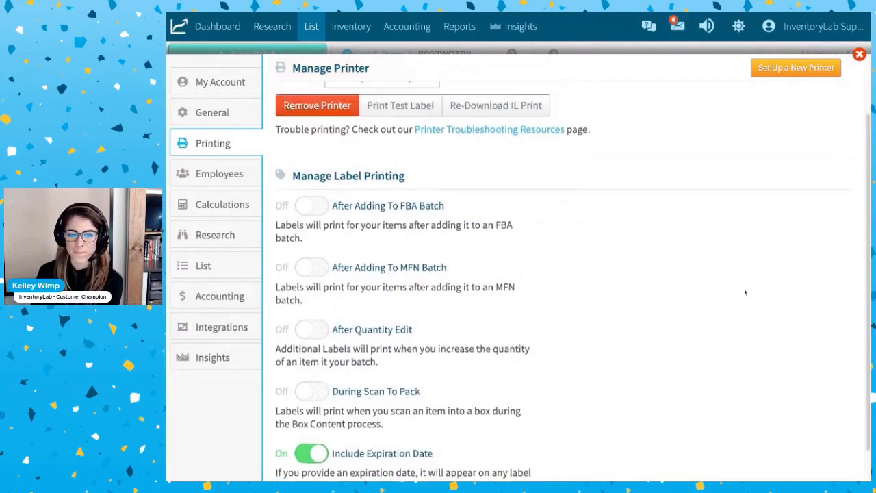